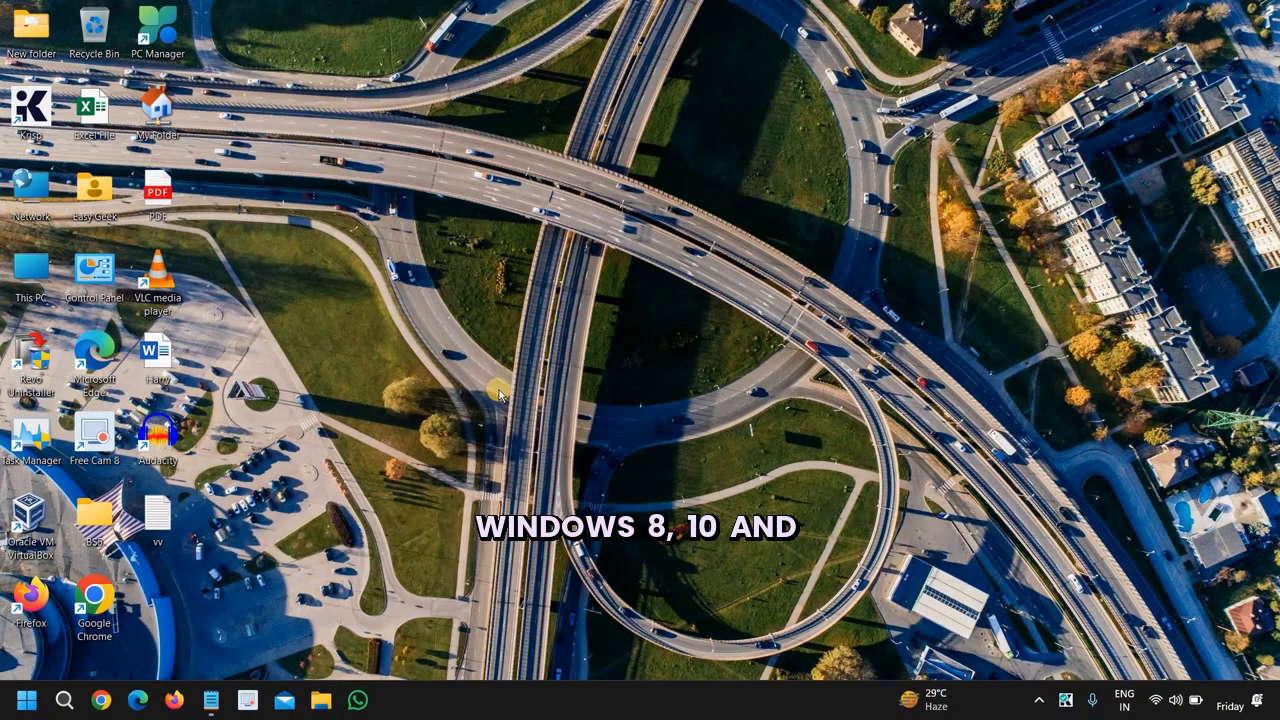
- Open Task Manager and review the status and start-up impact of the startup apps, then close it
{"action": "right_click", "coordinate": [22, 706]}
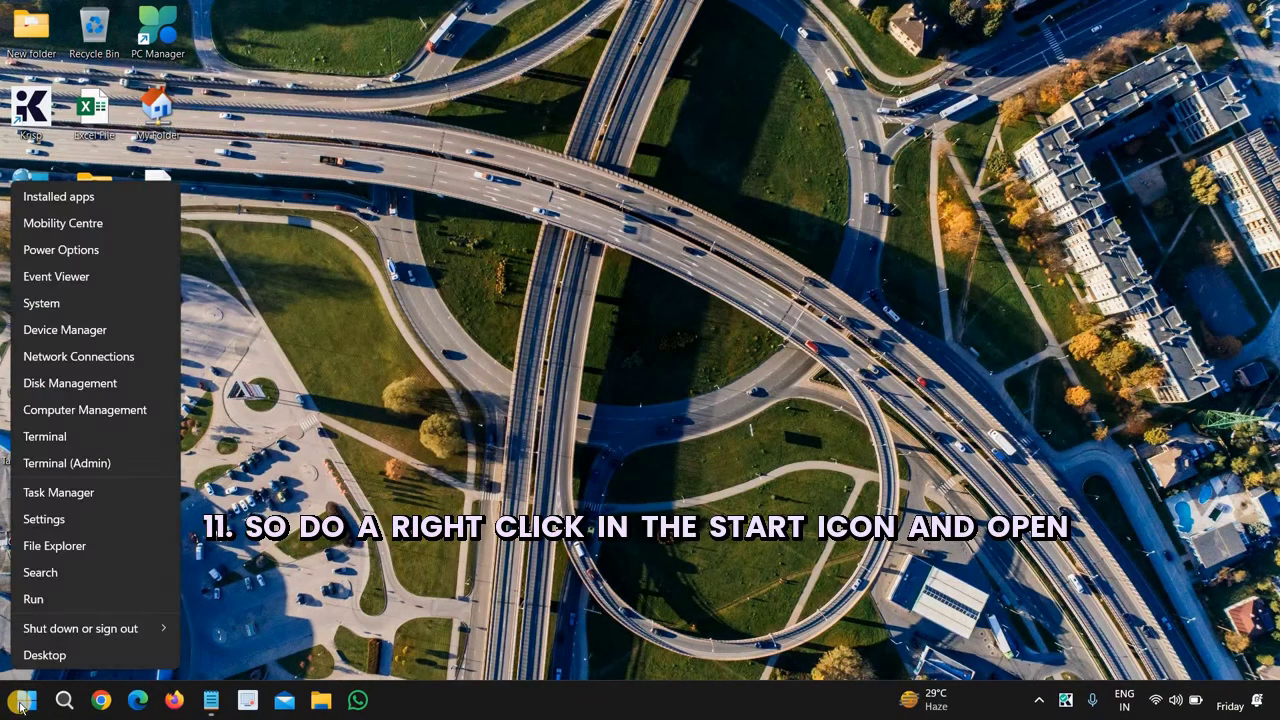
{"action": "left_click", "coordinate": [88, 493]}
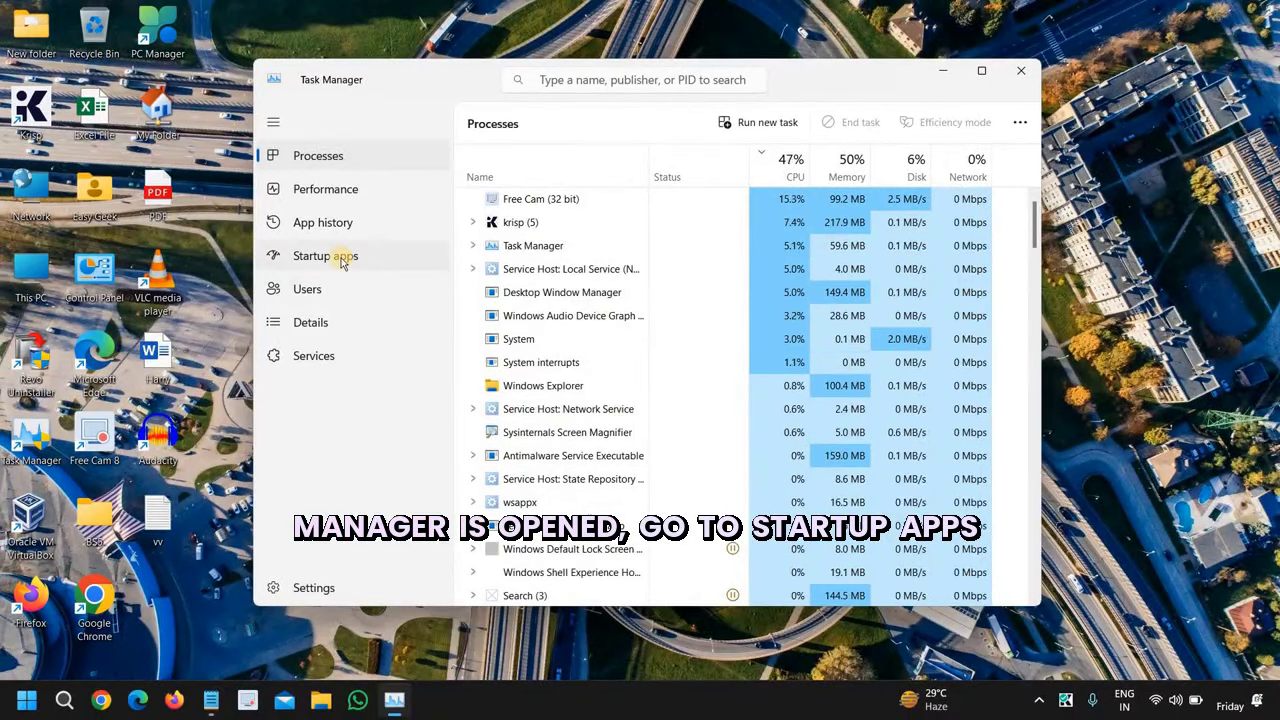
{"action": "left_click", "coordinate": [341, 260]}
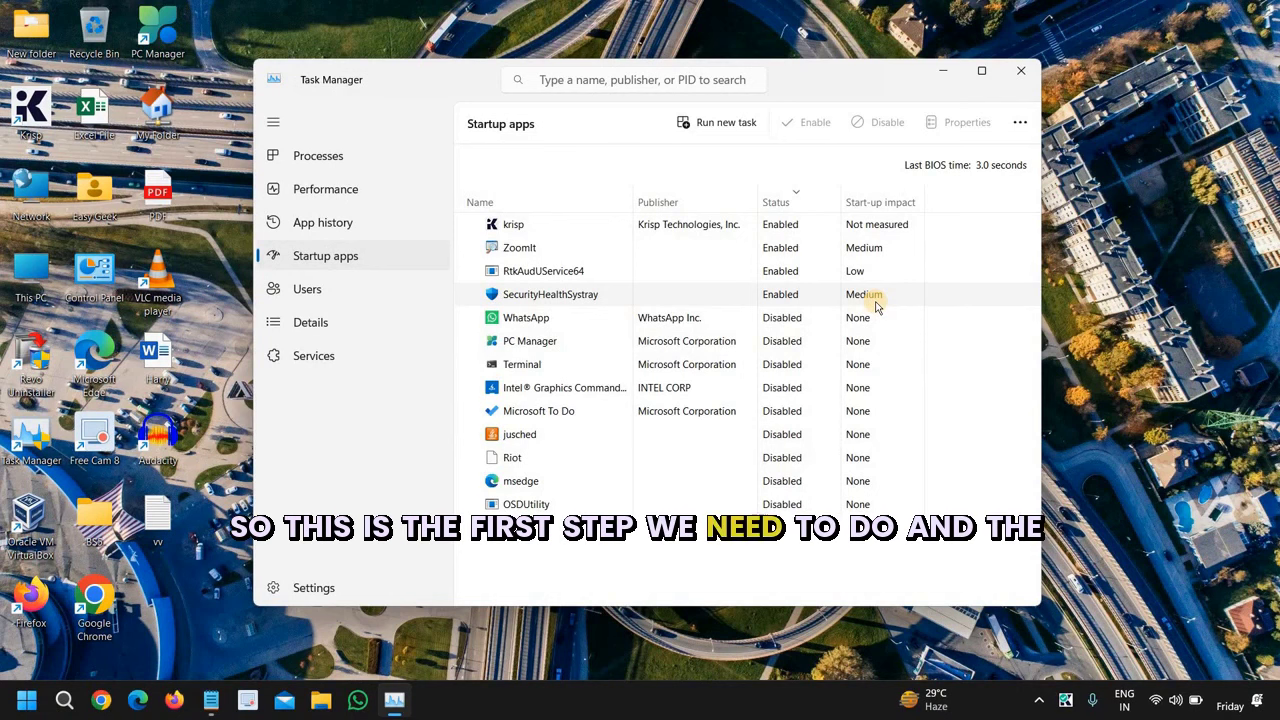
{"action": "left_click", "coordinate": [1020, 70]}
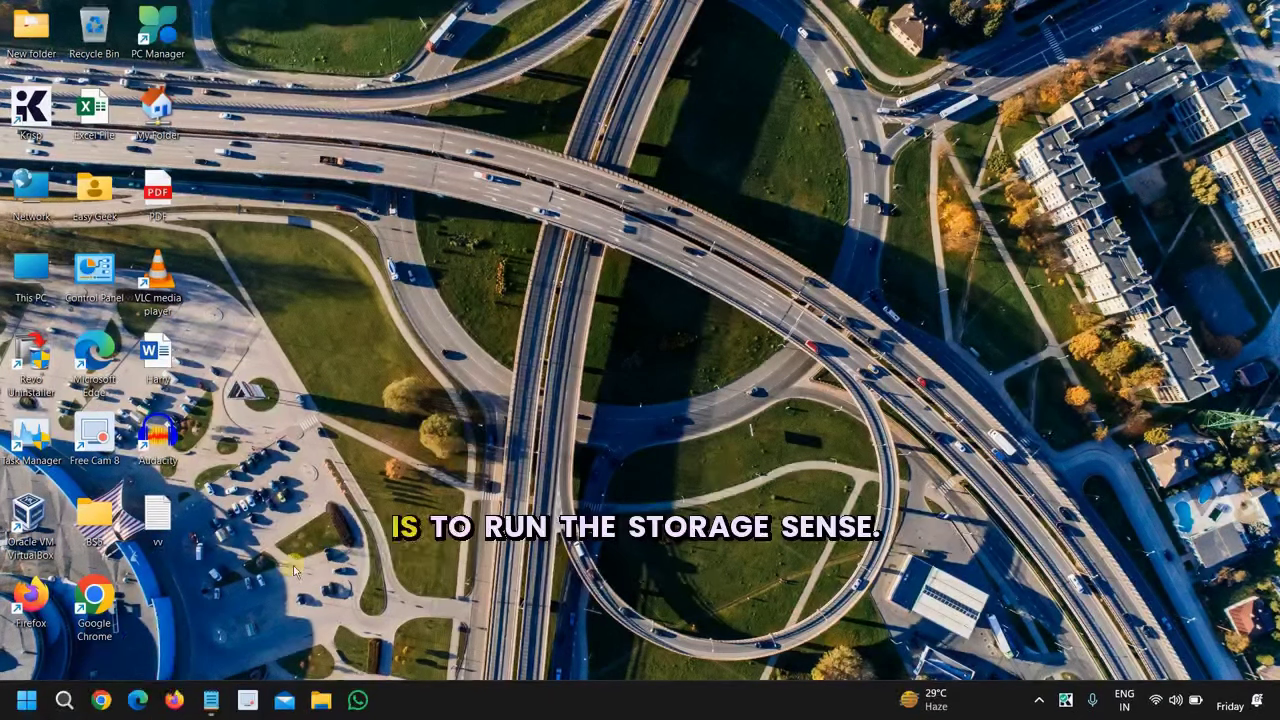
- Search for storage, open the Storage settings to examine the Storage Sense option, and close the settings
{"action": "left_click", "coordinate": [66, 700]}
{"action": "type", "text": "s"}
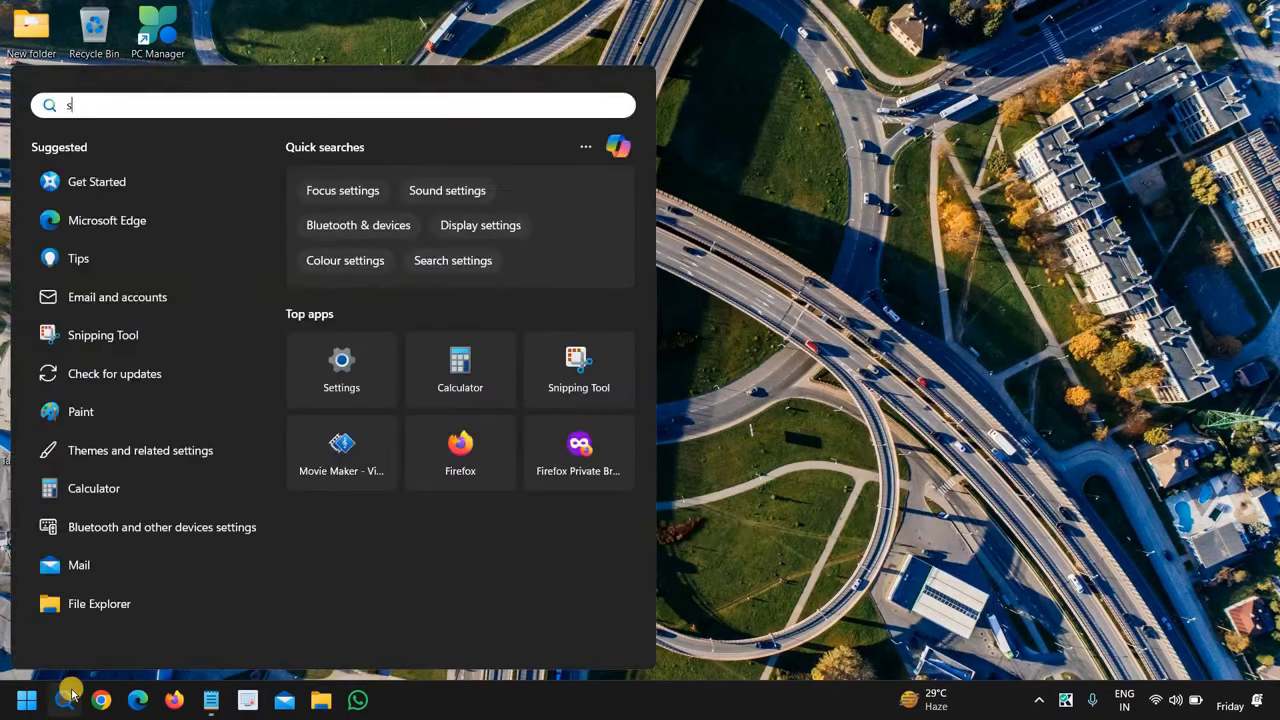
{"action": "type", "text": "torage"}
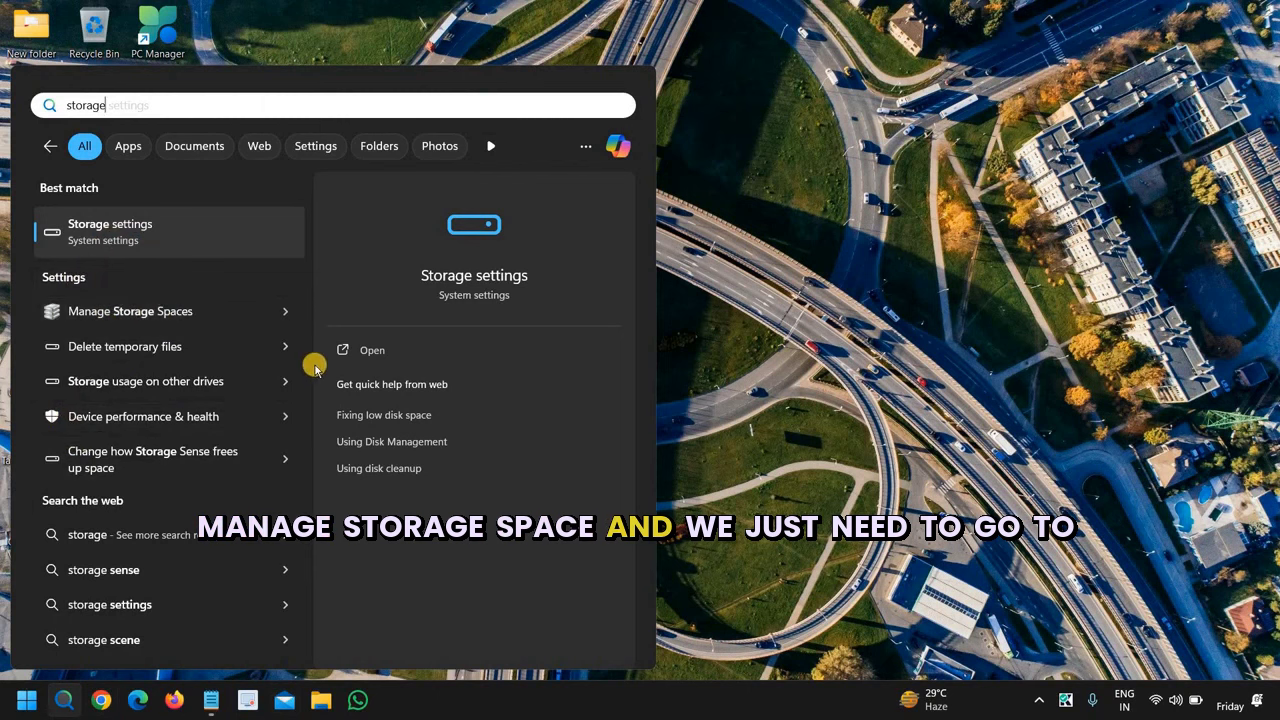
{"action": "left_click", "coordinate": [166, 232]}
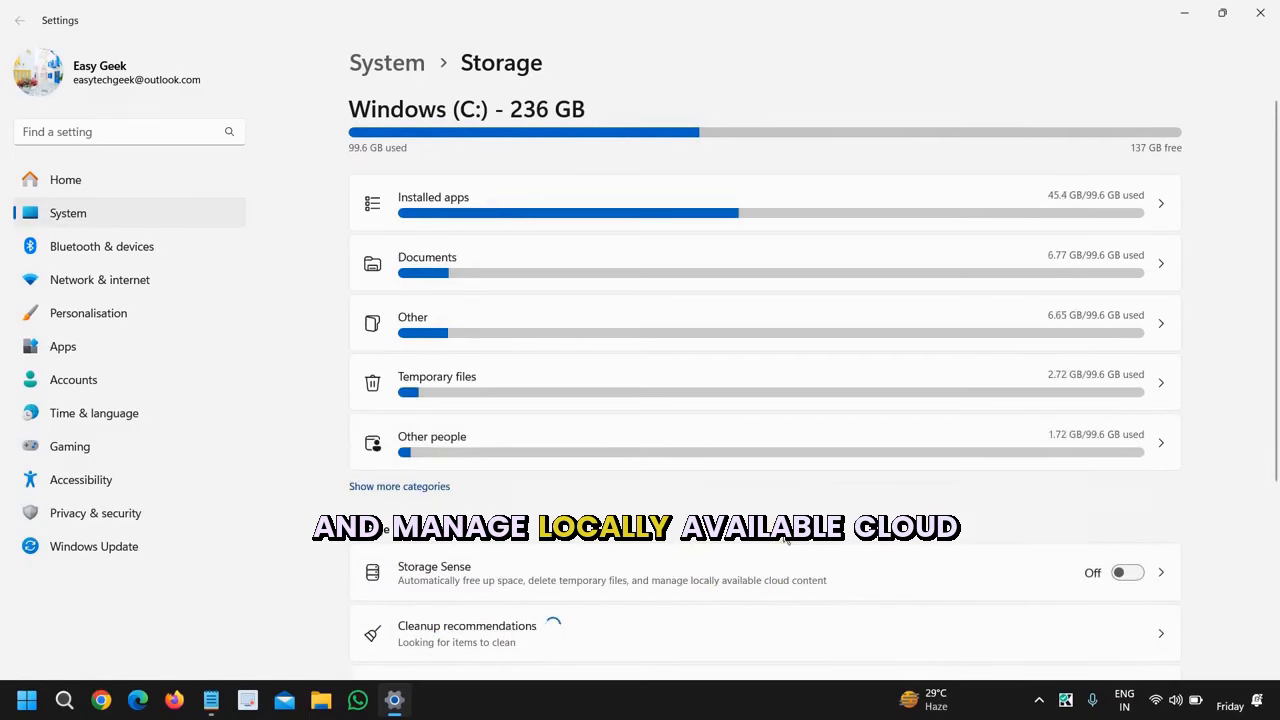
{"action": "scroll", "coordinate": [733, 607], "scroll_direction": "down", "scroll_amount": 2}
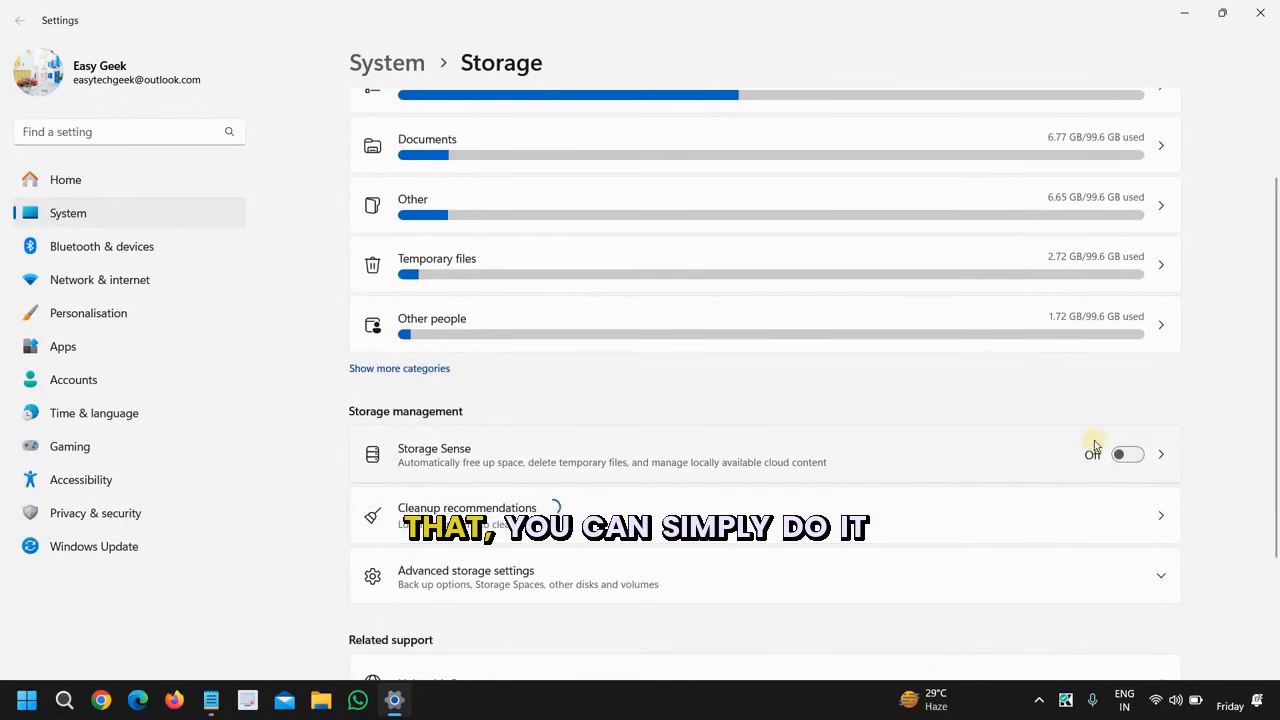
{"action": "left_click", "coordinate": [1262, 14]}
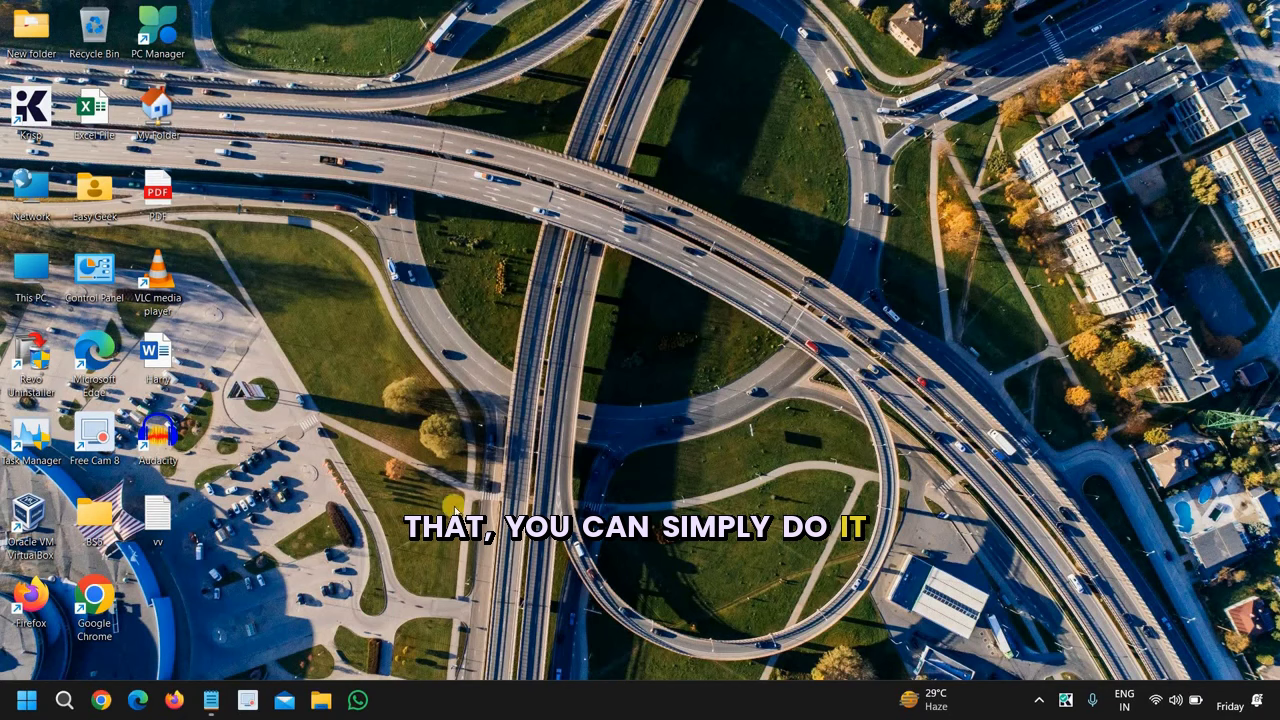
- Launch the Disk Clean-up utility through the Run dialog with the command cleanmgr
{"action": "right_click", "coordinate": [22, 703]}
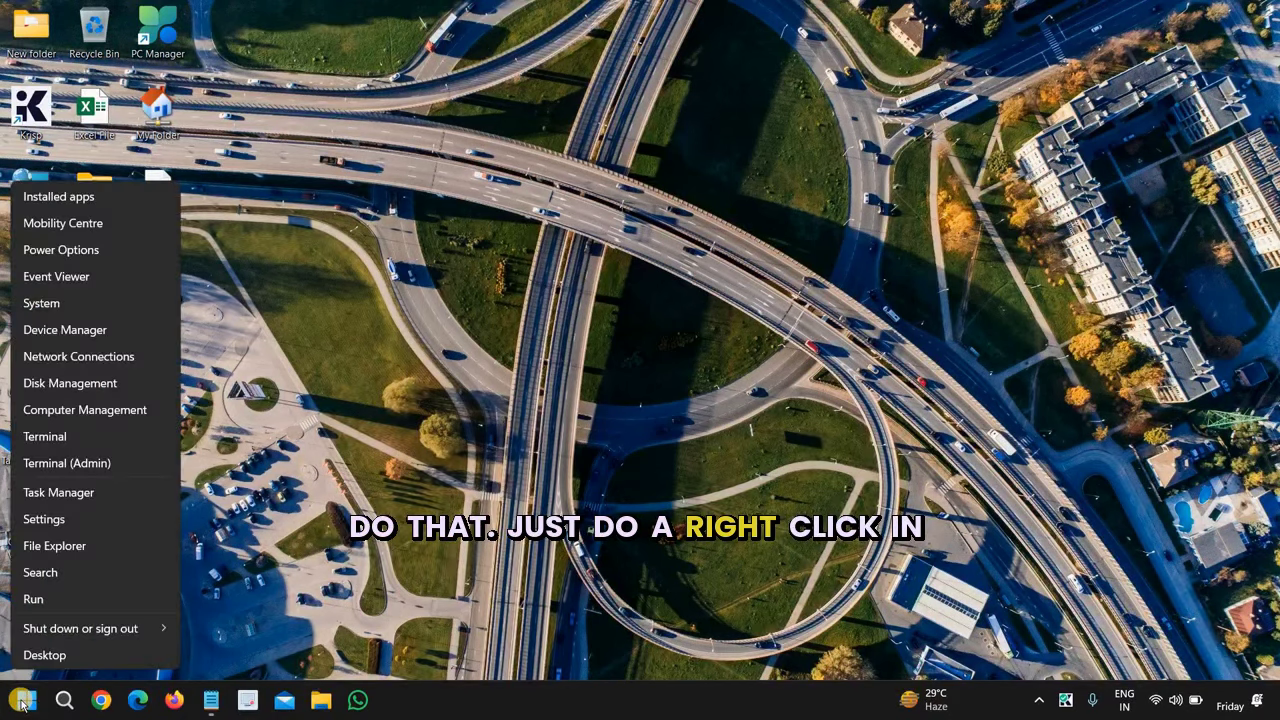
{"action": "left_click", "coordinate": [60, 600]}
{"action": "type", "text": "clean"}
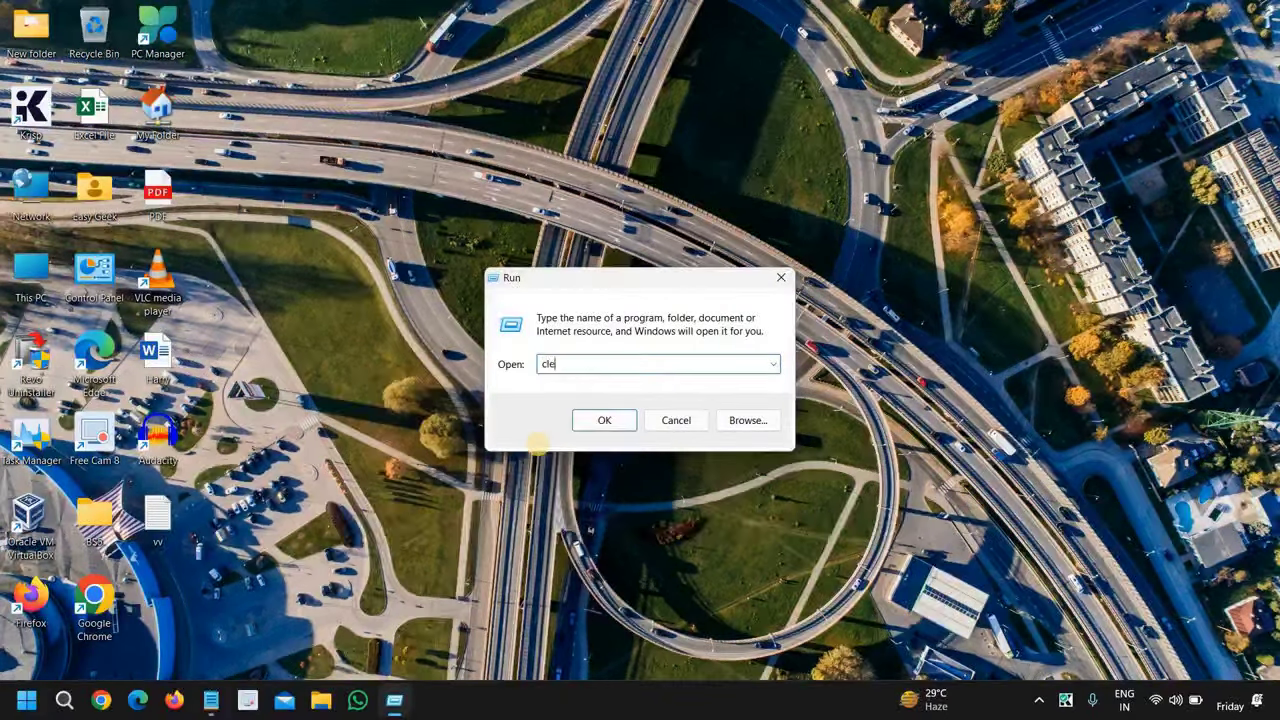
{"action": "type", "text": "mgr"}
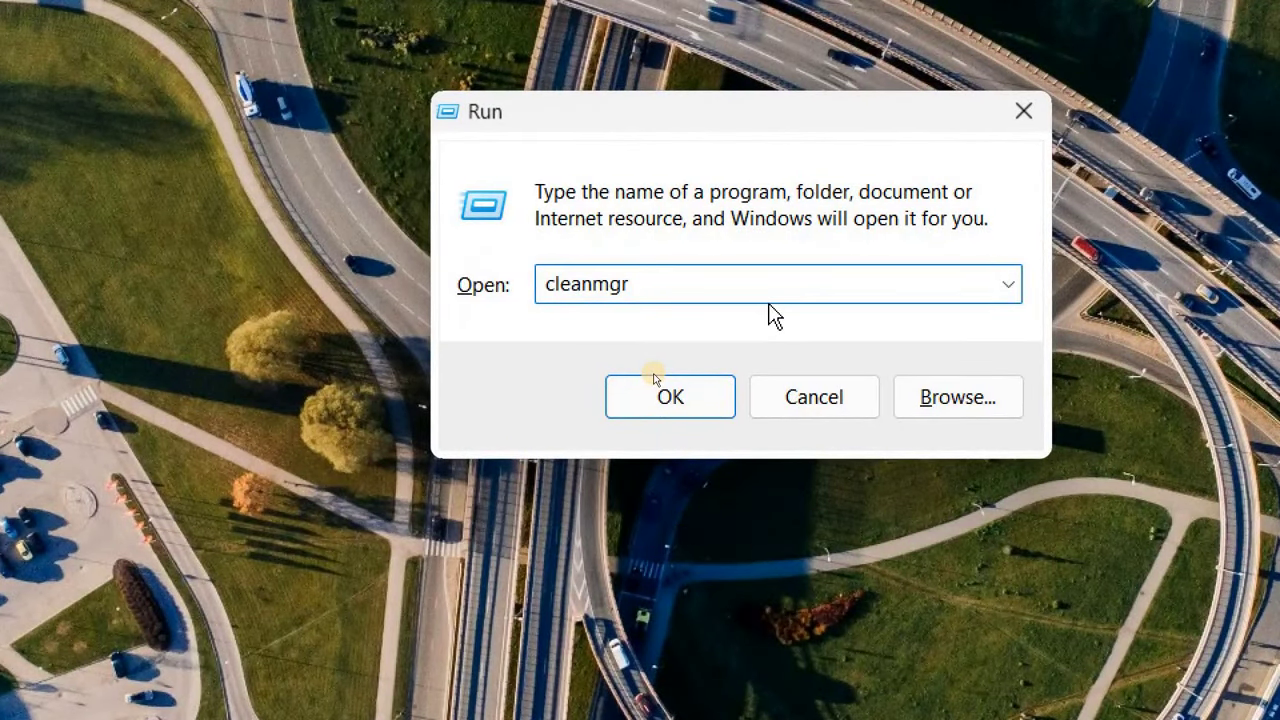
{"action": "left_click", "coordinate": [705, 398]}
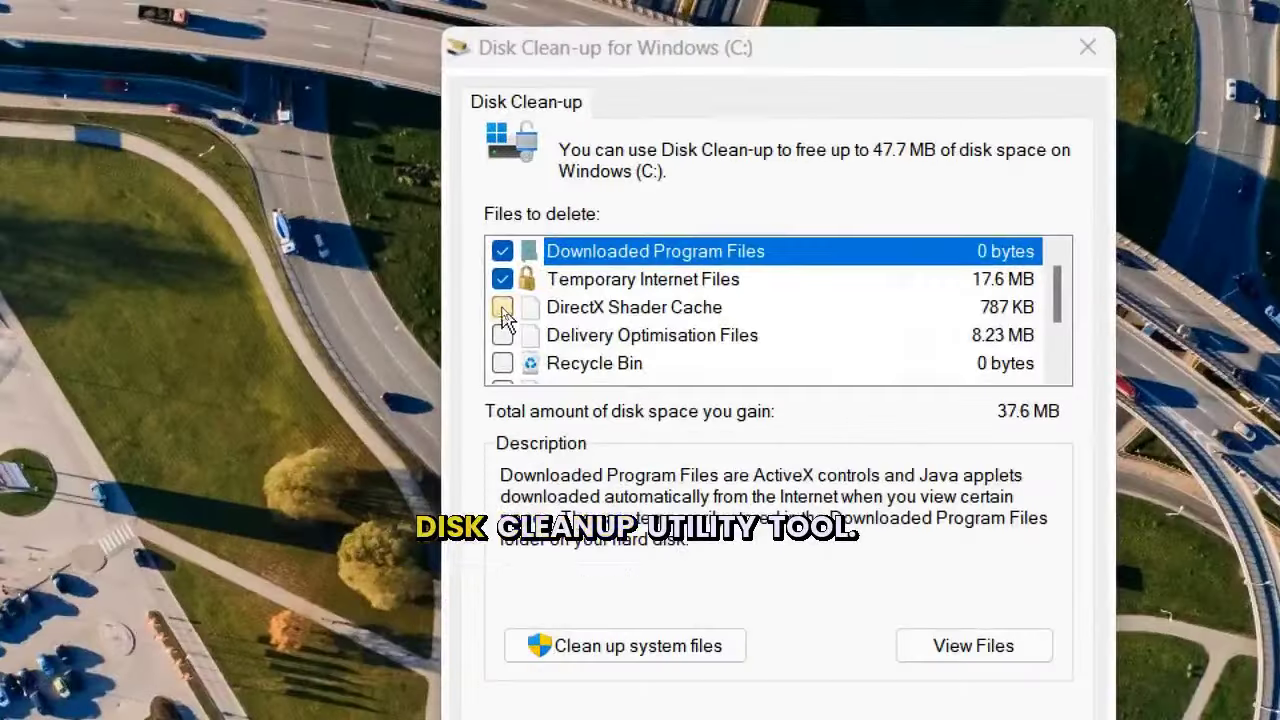
- Mark all file categories for drive C, including DirectX Shader Cache, Delivery Optimisation Files, Recycle Bin and User file history, and confirm their deletion
{"action": "left_click", "coordinate": [502, 309]}
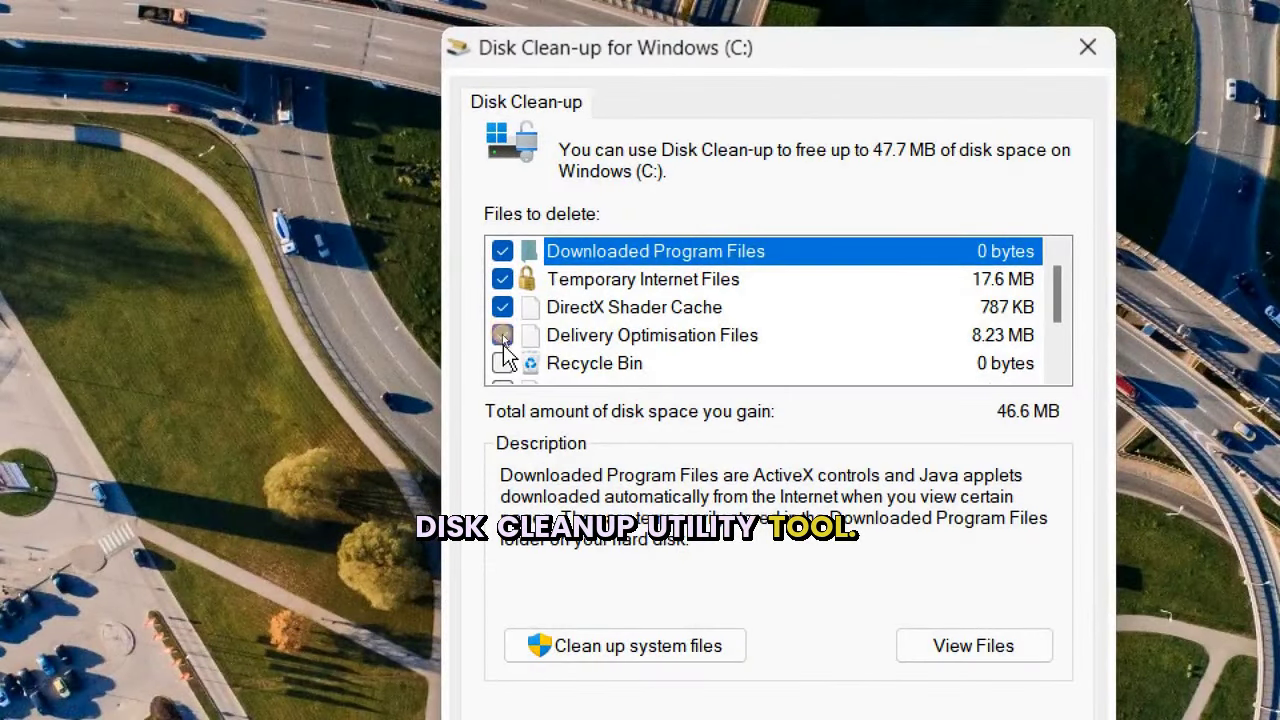
{"action": "scroll", "coordinate": [515, 366], "scroll_direction": "down", "scroll_amount": 1}
{"action": "left_click", "coordinate": [502, 308]}
{"action": "left_click", "coordinate": [502, 335]}
{"action": "left_click", "coordinate": [502, 363]}
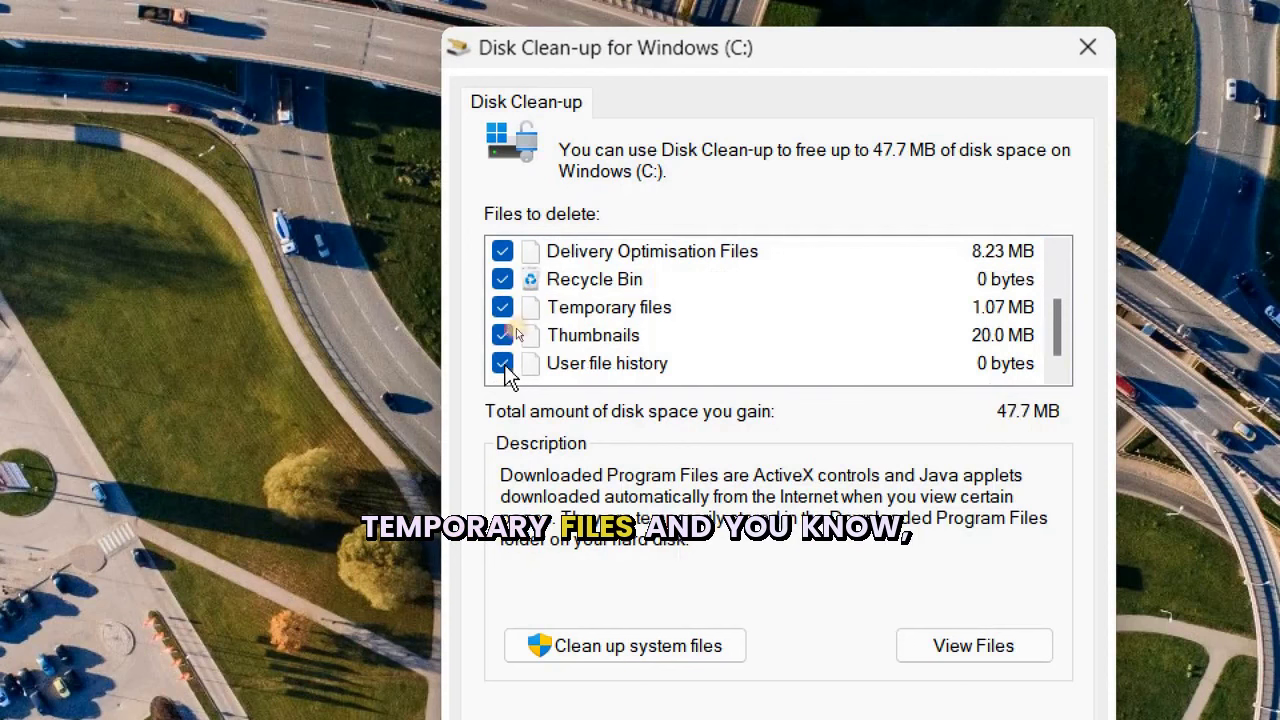
{"action": "scroll", "coordinate": [543, 337], "scroll_direction": "up", "scroll_amount": 1}
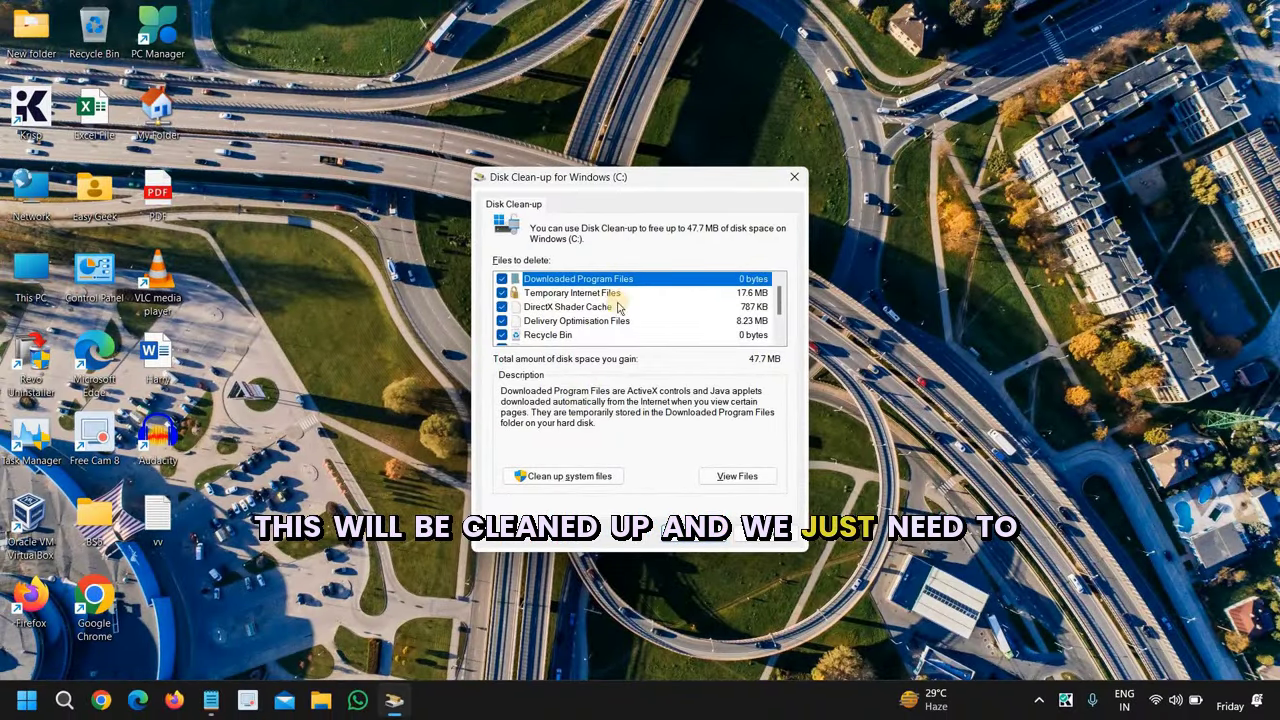
{"action": "left_click", "coordinate": [696, 537]}
{"action": "left_click", "coordinate": [664, 362]}
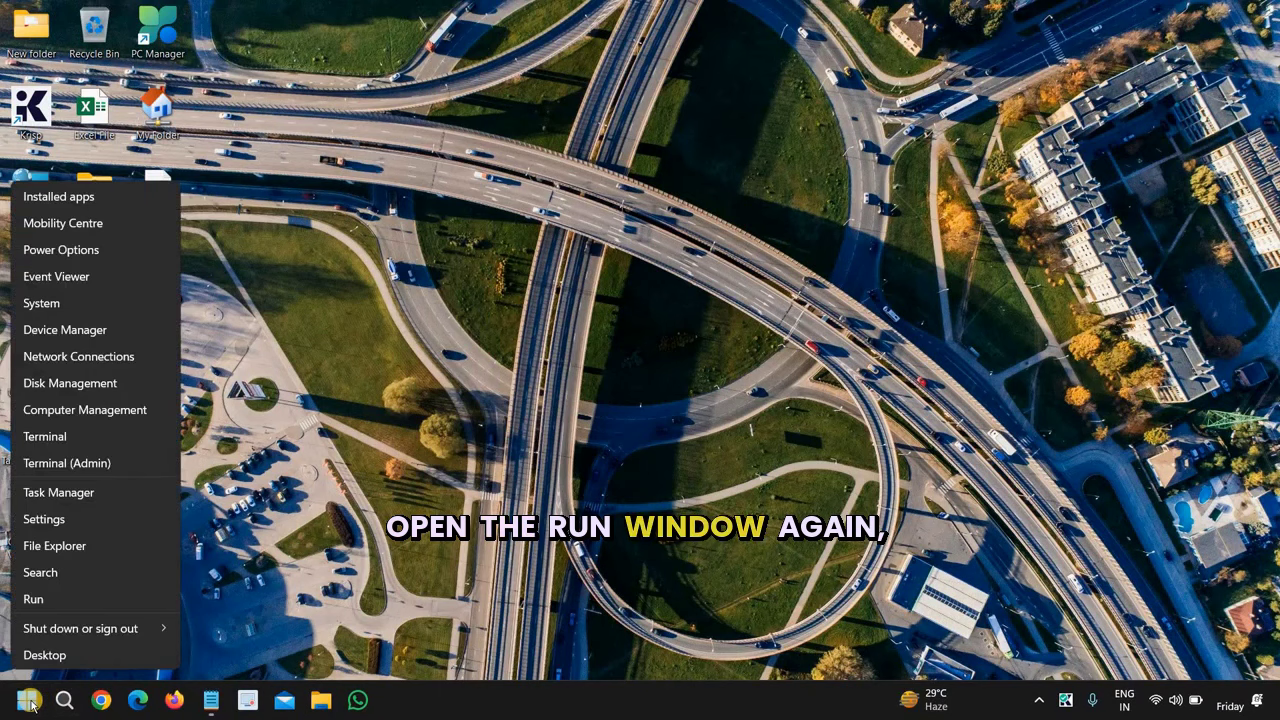
- Open the Windows Temp folder through the Run dialog with the command temp
{"action": "left_click", "coordinate": [46, 597]}
{"action": "type", "text": "temp"}
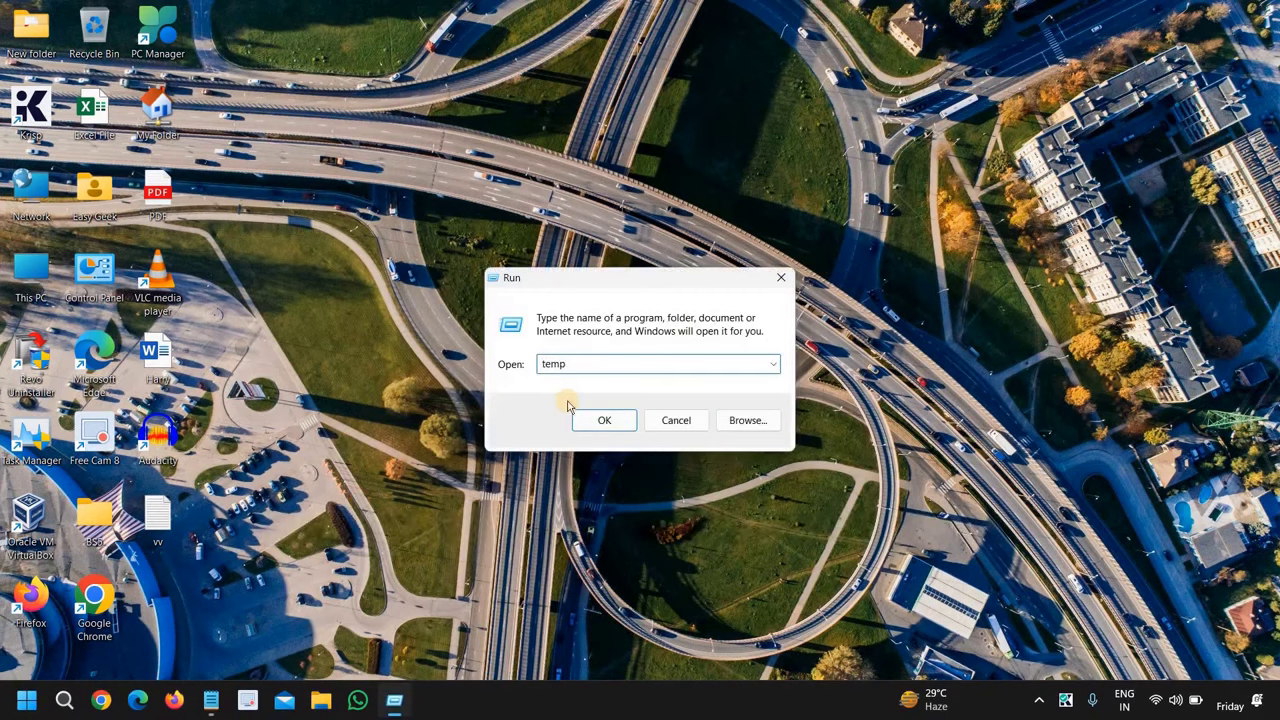
{"action": "key", "text": "Return"}
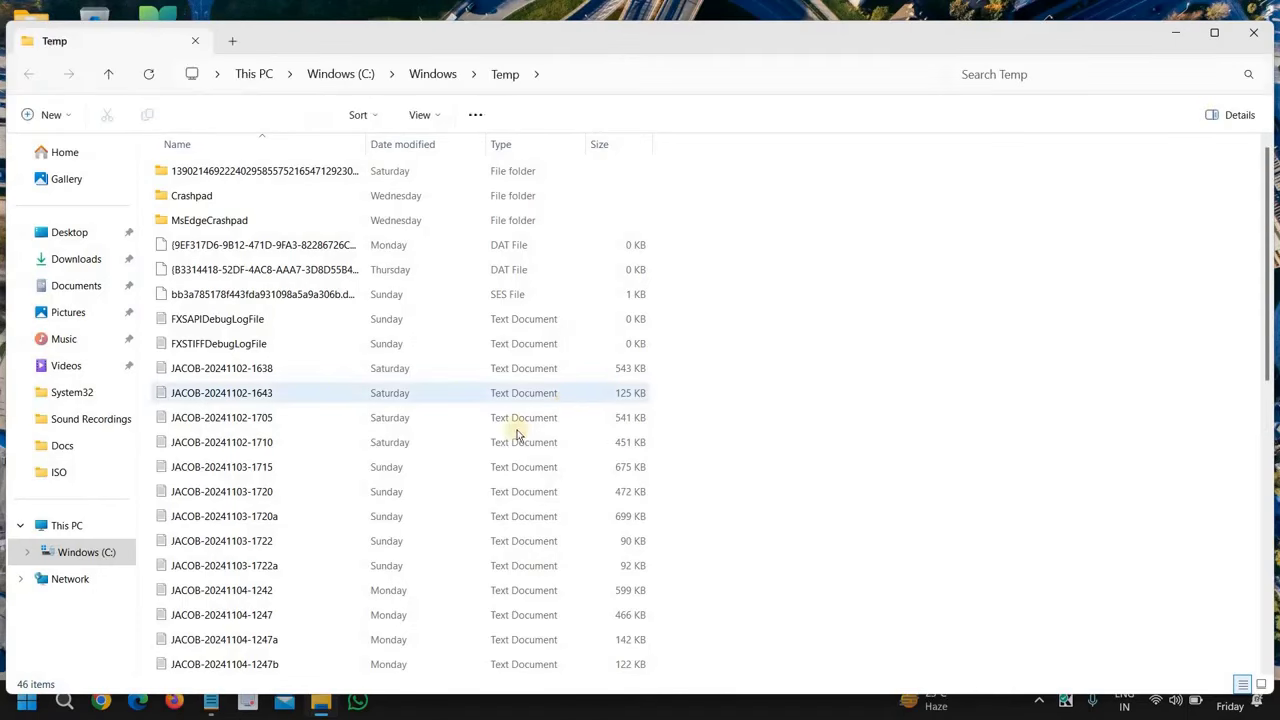
- Permanently delete everything in the Windows Temp folder, granting administrator permission and skipping the file in use
{"action": "left_click", "coordinate": [255, 347]}
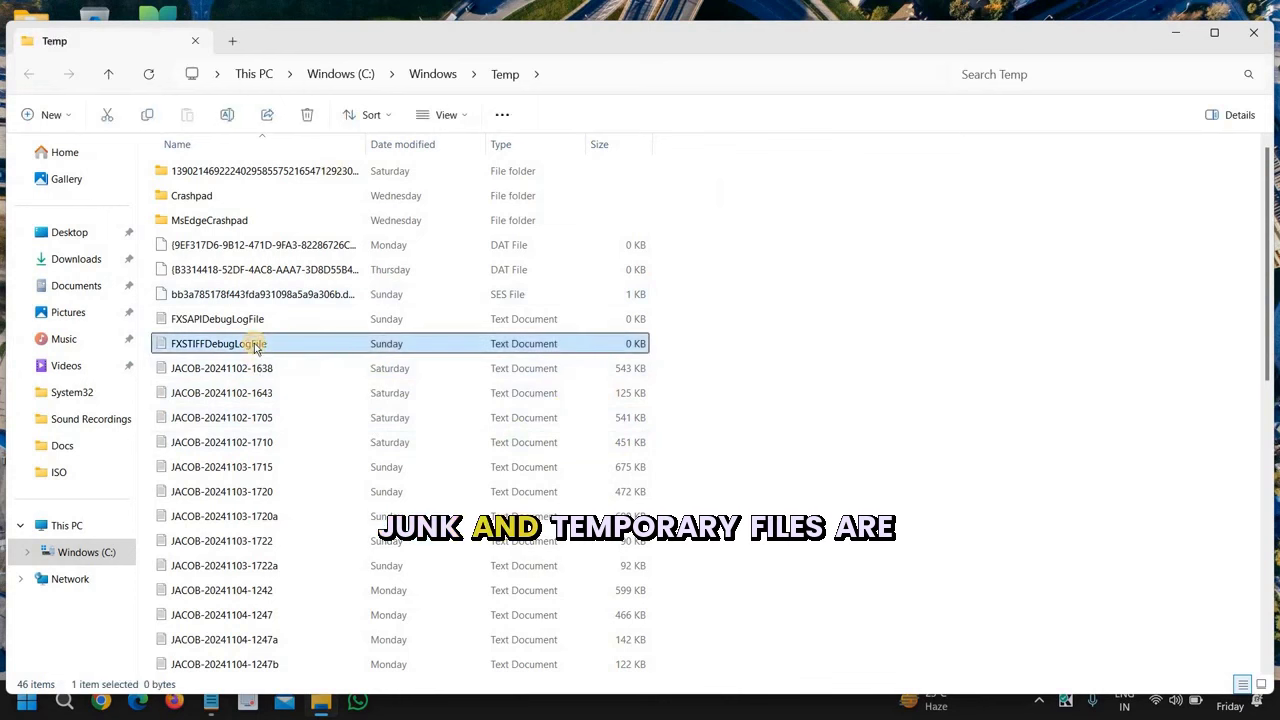
{"action": "key", "text": "ctrl+a"}
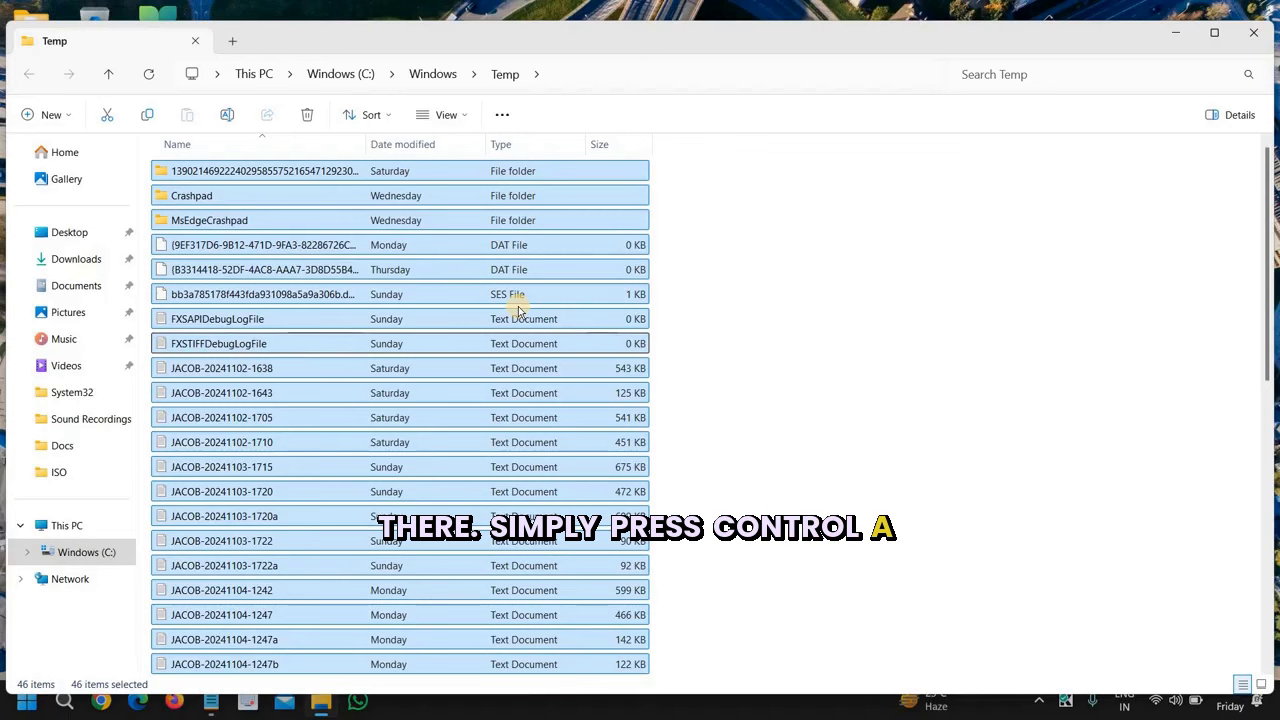
{"action": "key", "text": "shift+Delete"}
{"action": "key", "text": "Return"}
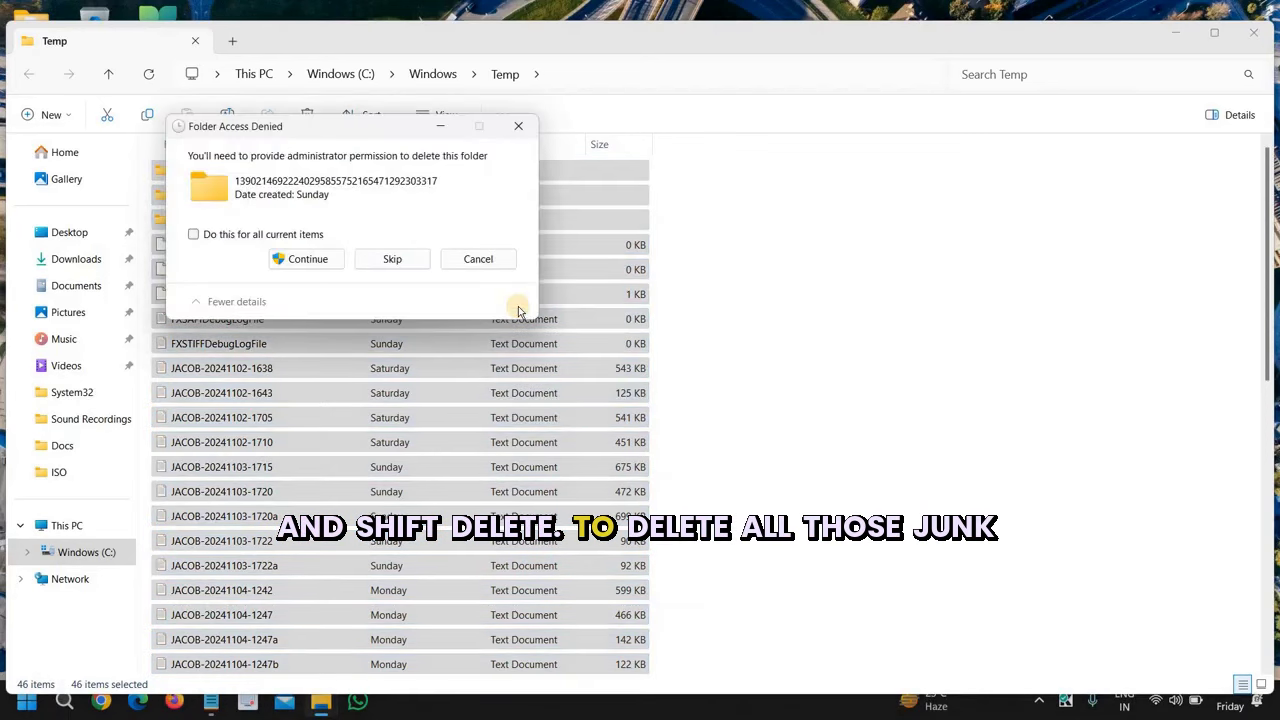
{"action": "left_click", "coordinate": [288, 259]}
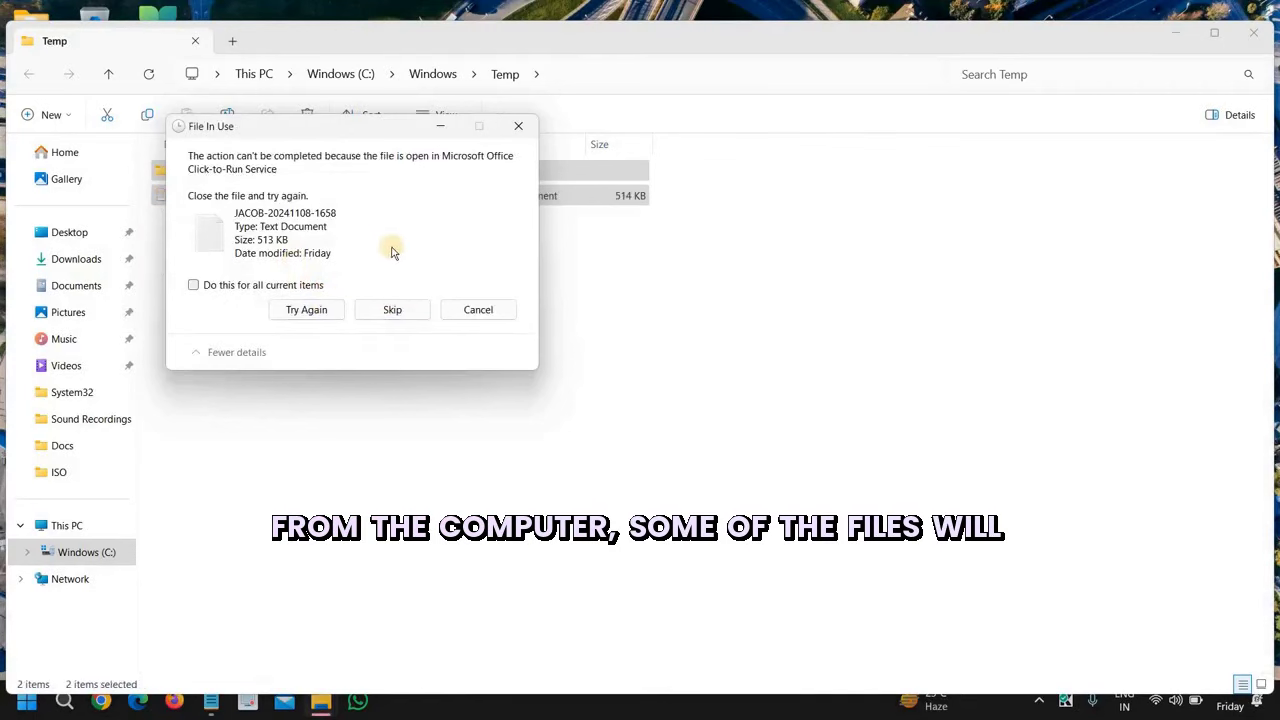
{"action": "left_click", "coordinate": [393, 311]}
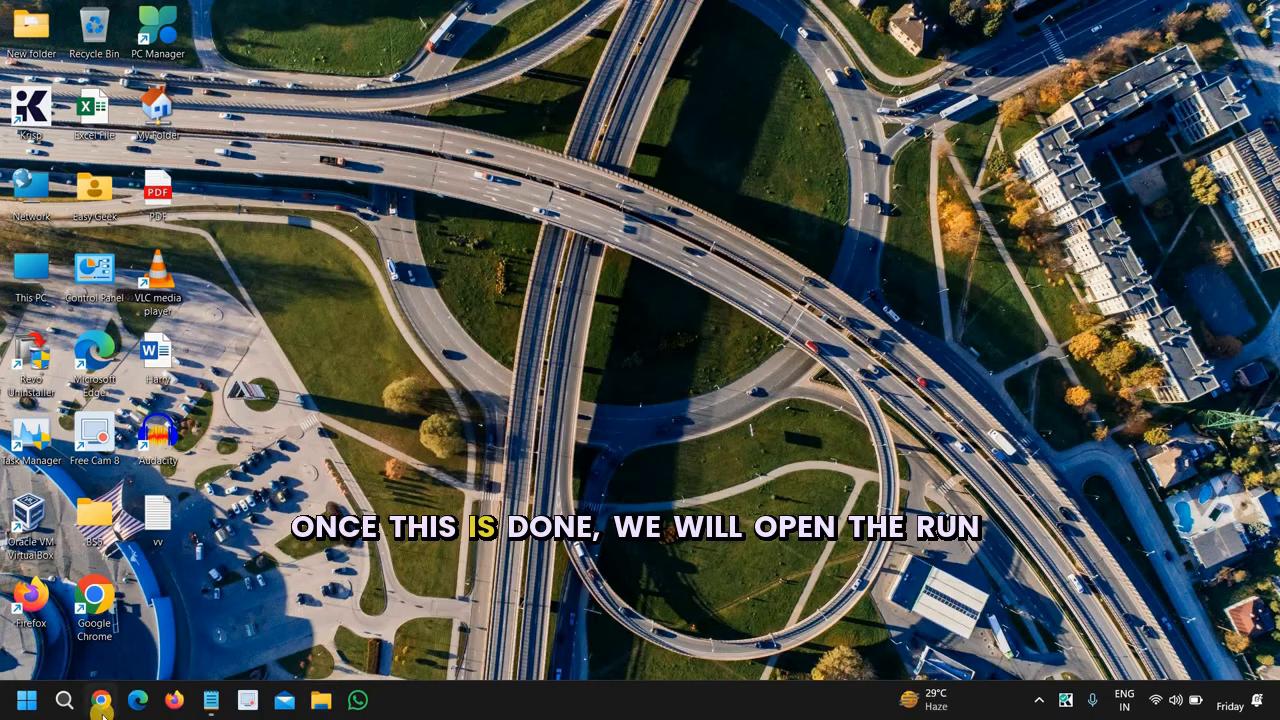
- Open the user's local Temp folder through the Run dialog with %temp%
{"action": "right_click", "coordinate": [22, 703]}
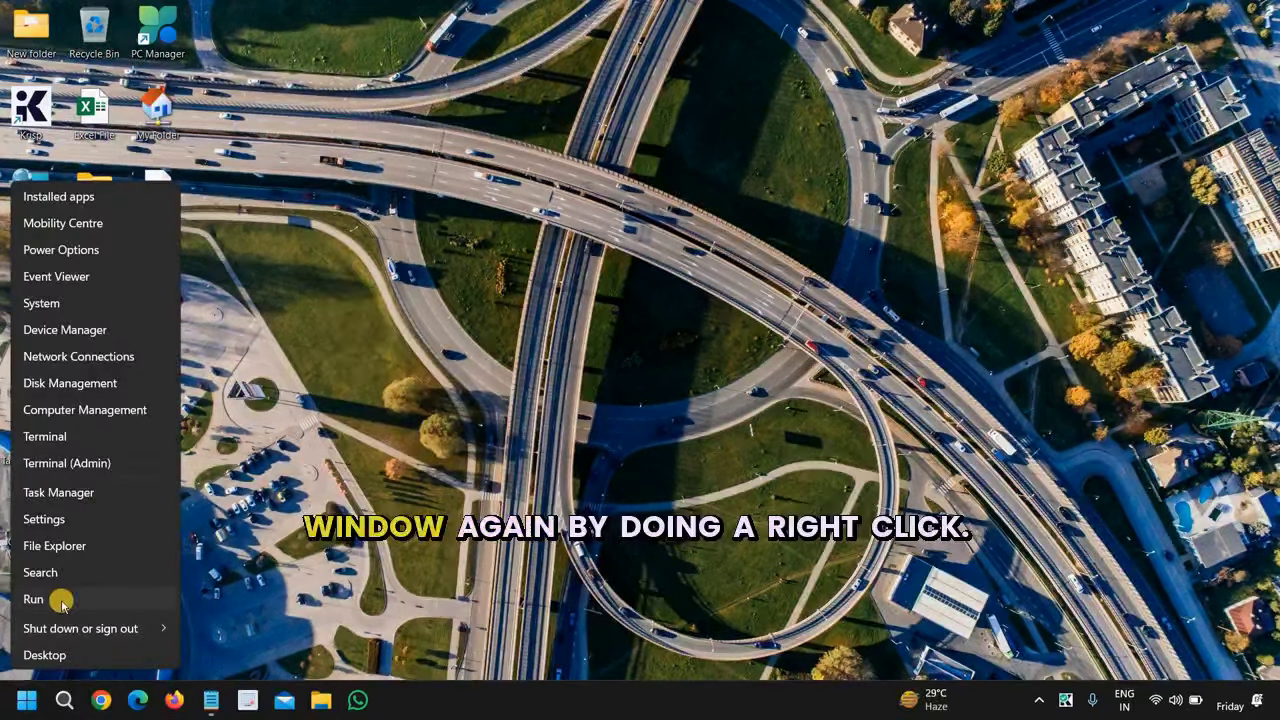
{"action": "left_click", "coordinate": [60, 597]}
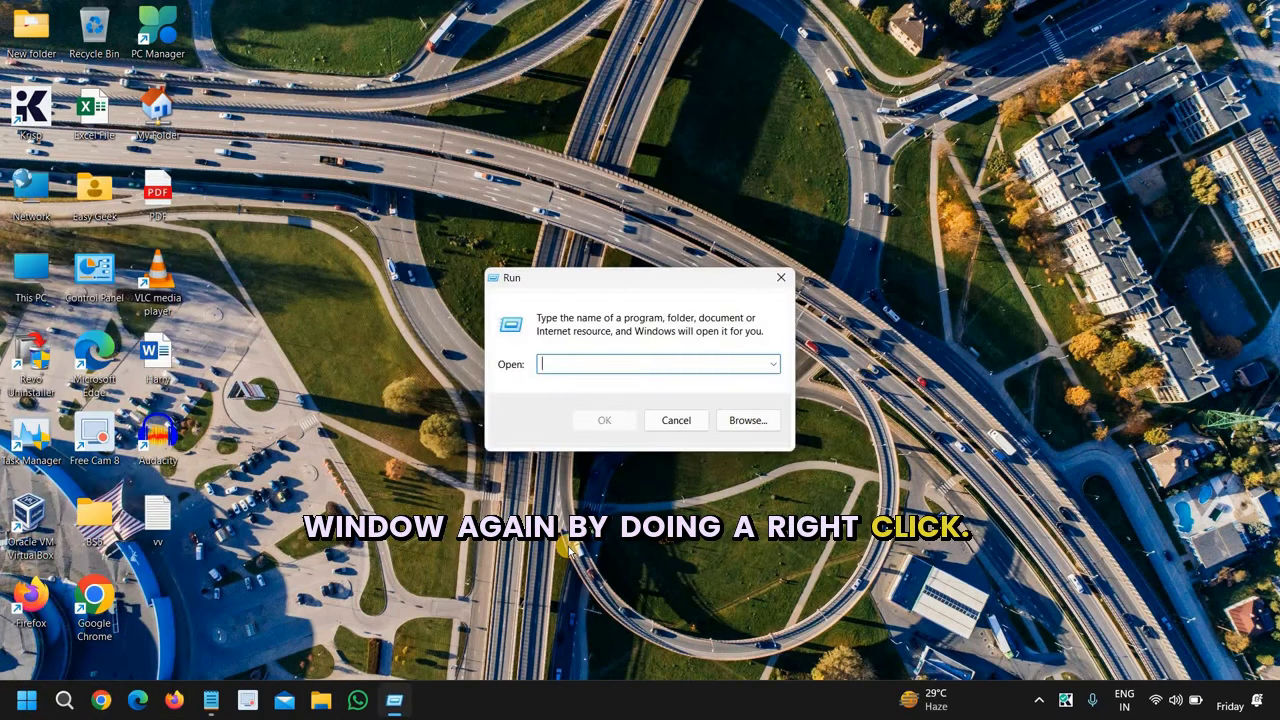
{"action": "type", "text": "%temp%"}
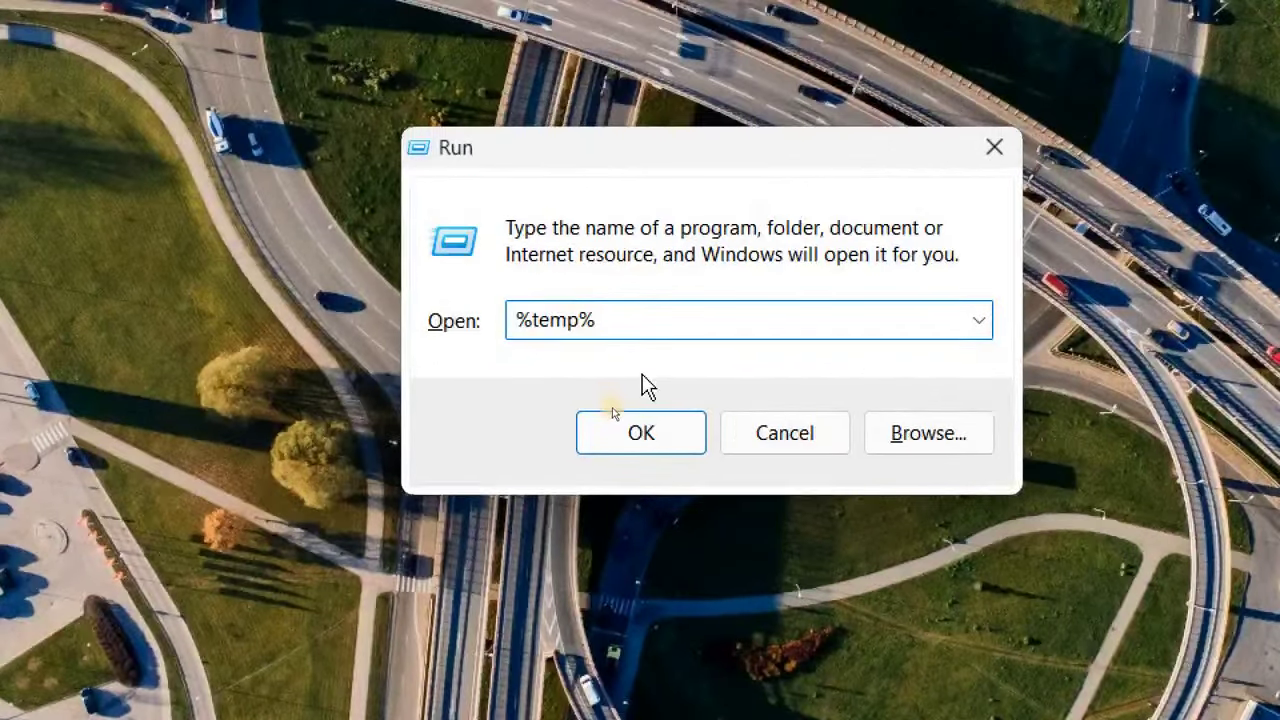
{"action": "left_click", "coordinate": [655, 434]}
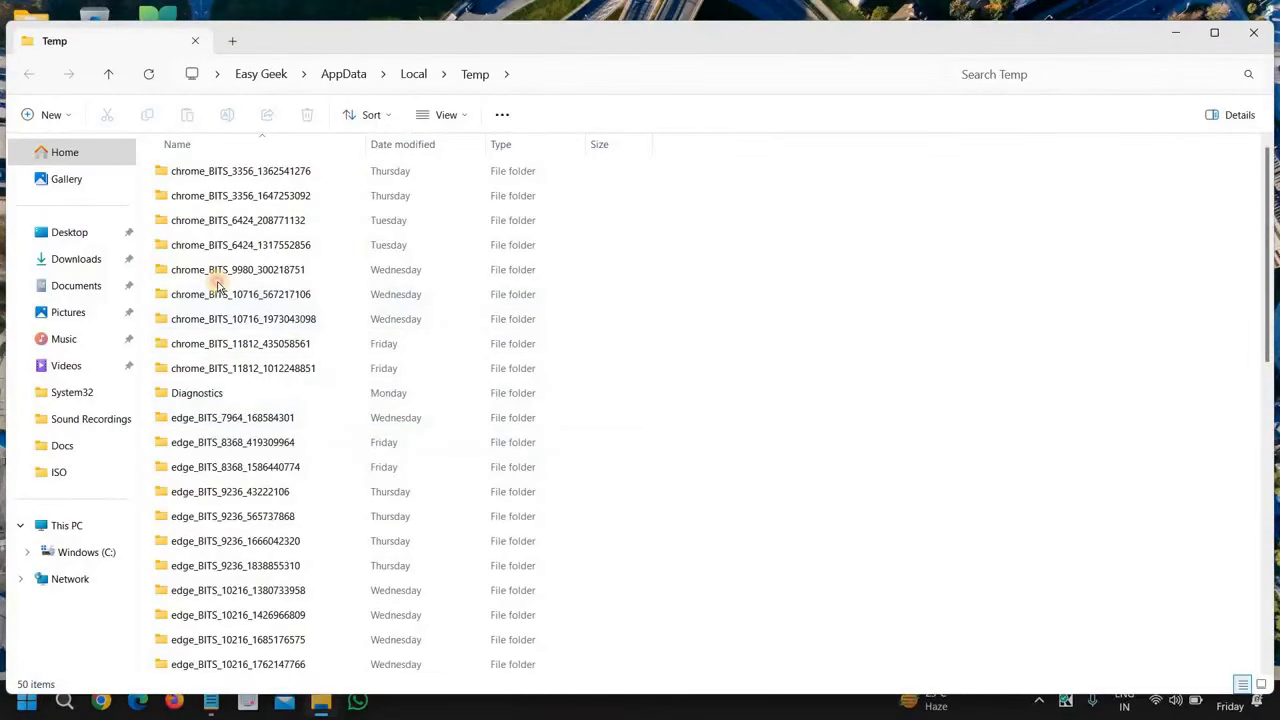
- Permanently delete everything in the local Temp folder, skipping all current items that are in use, and close the folder
{"action": "left_click", "coordinate": [252, 273]}
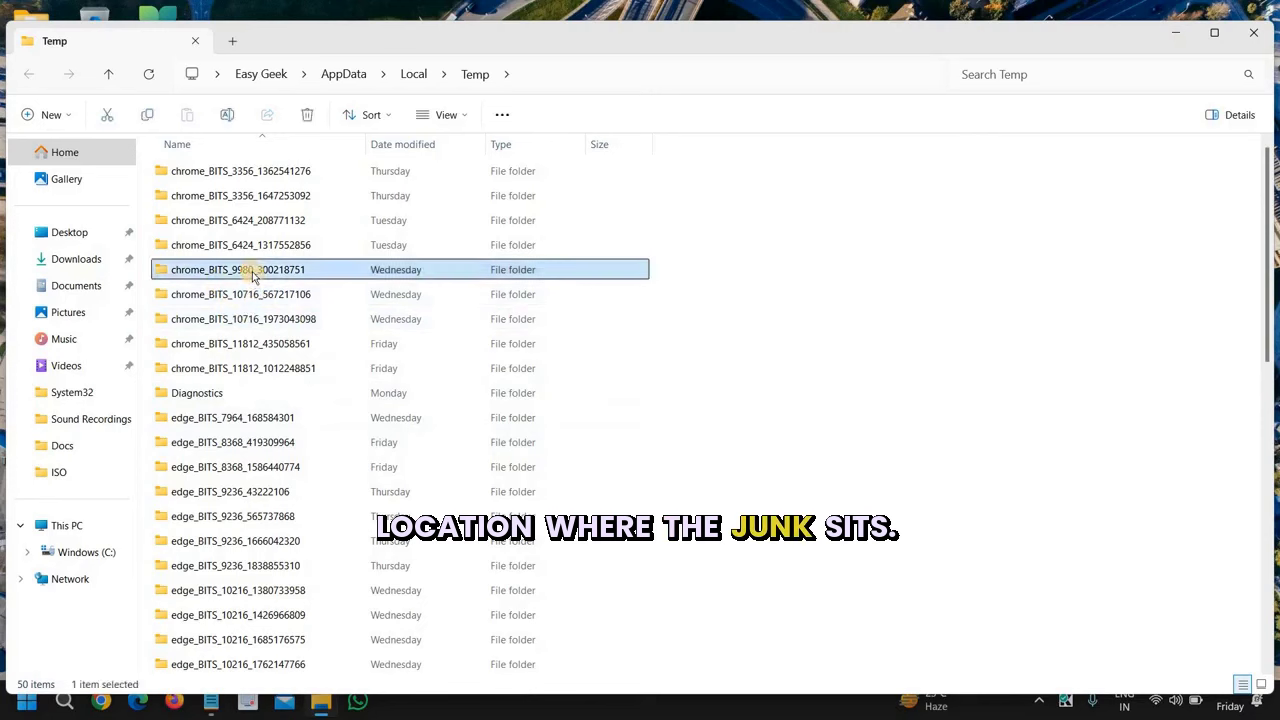
{"action": "key", "text": "ctrl+a"}
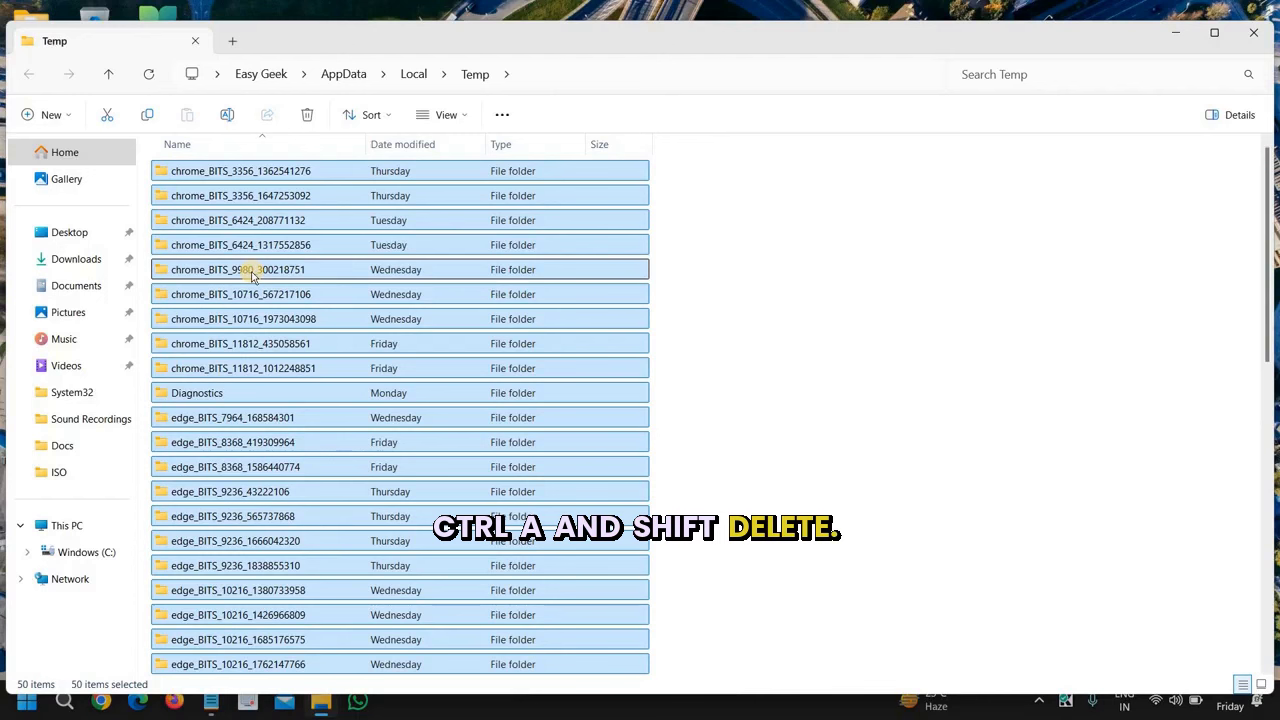
{"action": "key", "text": "shift+Delete"}
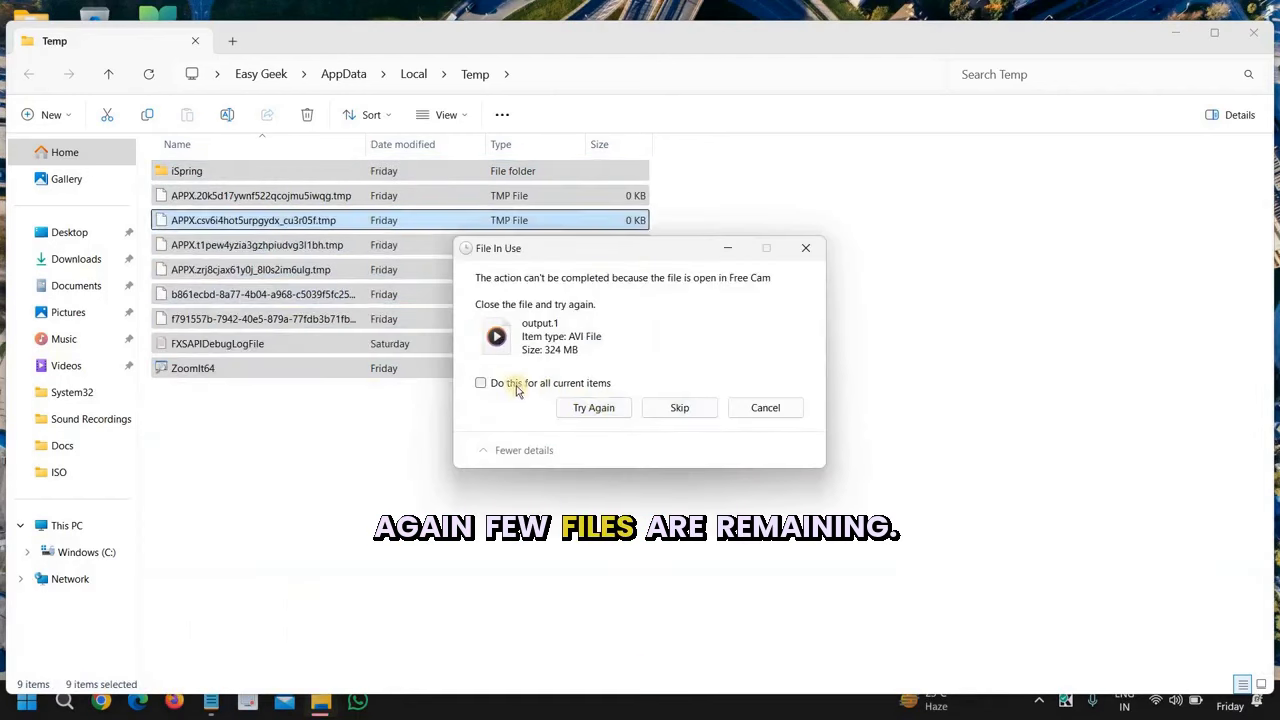
{"action": "left_click", "coordinate": [679, 408]}
{"action": "left_click", "coordinate": [482, 384]}
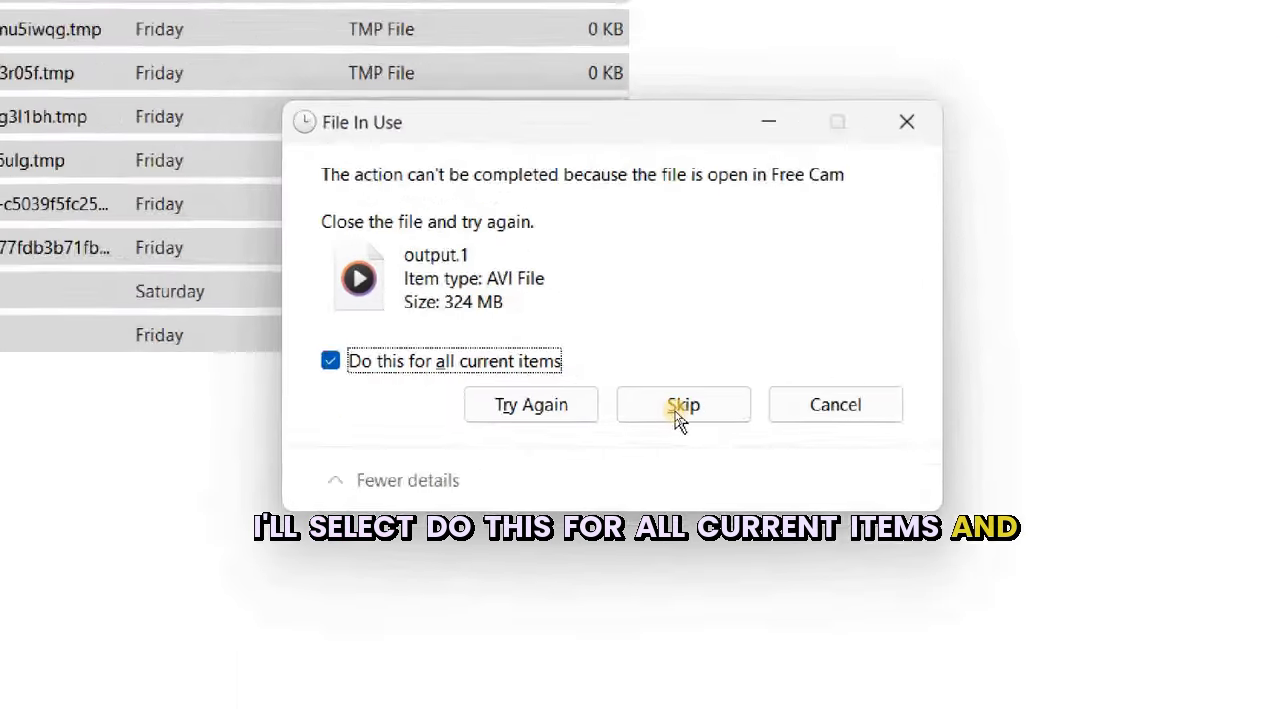
{"action": "left_click", "coordinate": [679, 410]}
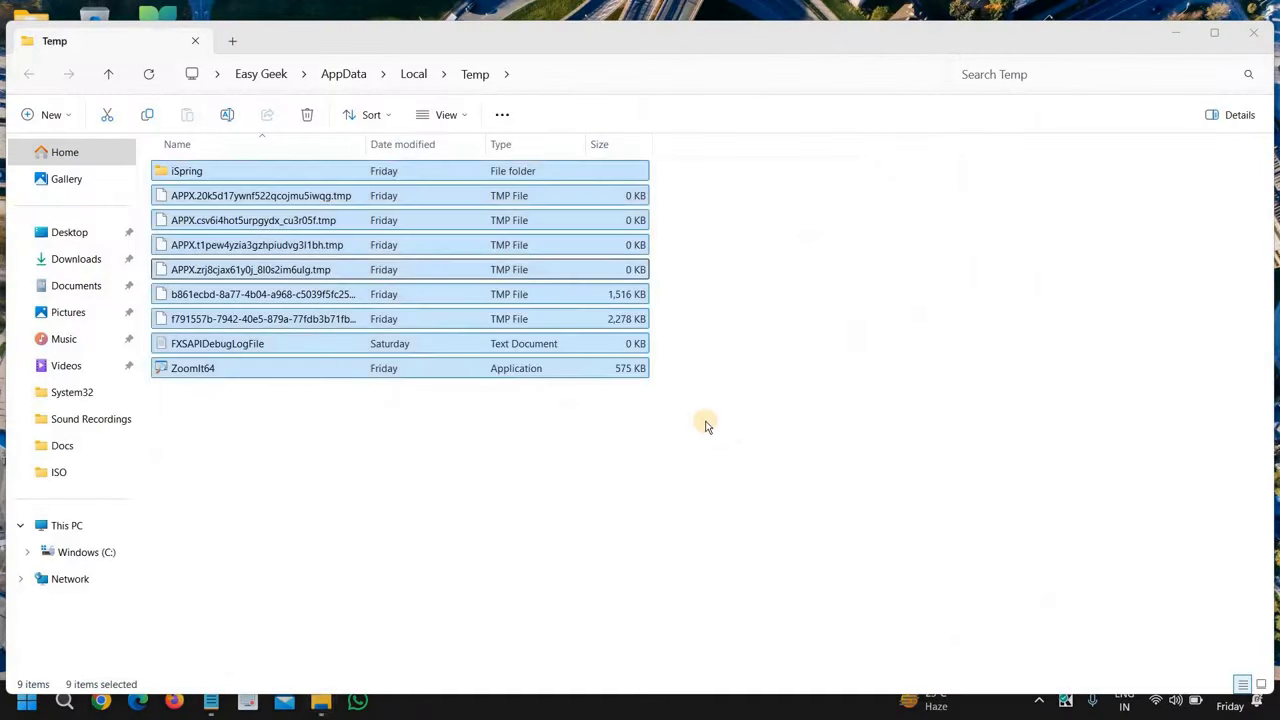
{"action": "left_click", "coordinate": [1264, 37]}
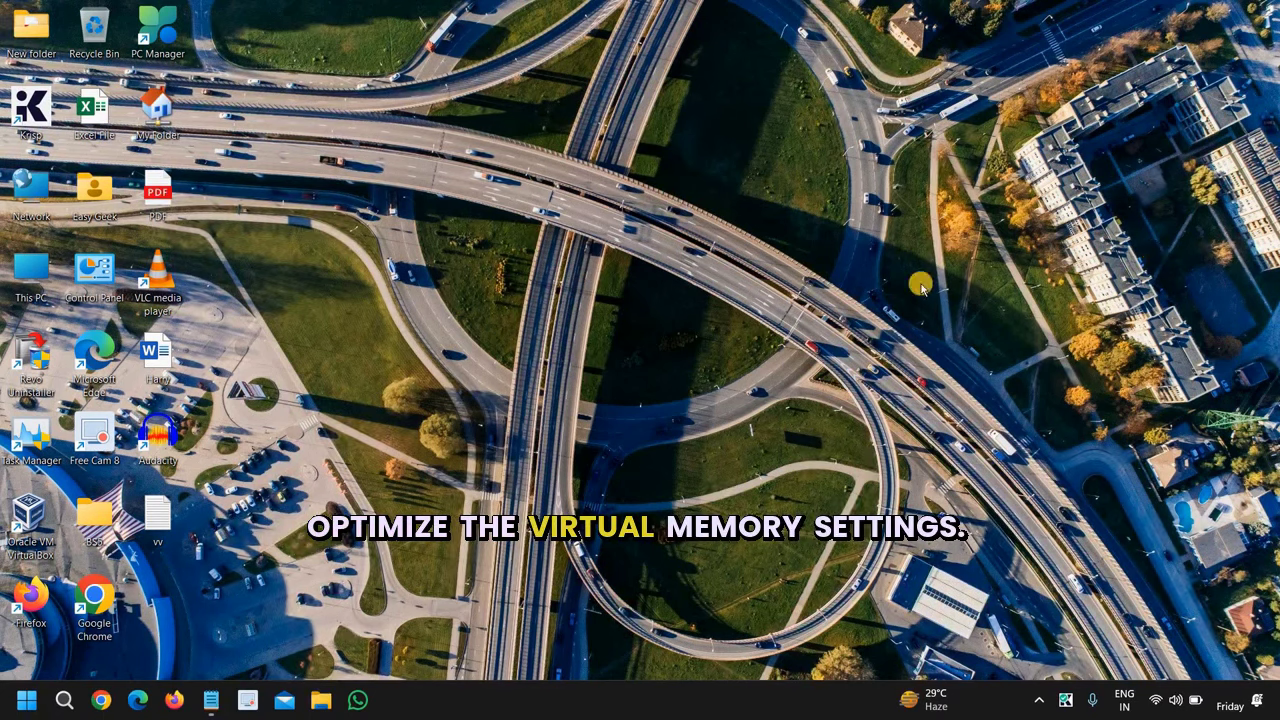
- Open System Properties through the Run dialog with the command sysdm.cpl
{"action": "right_click", "coordinate": [26, 703]}
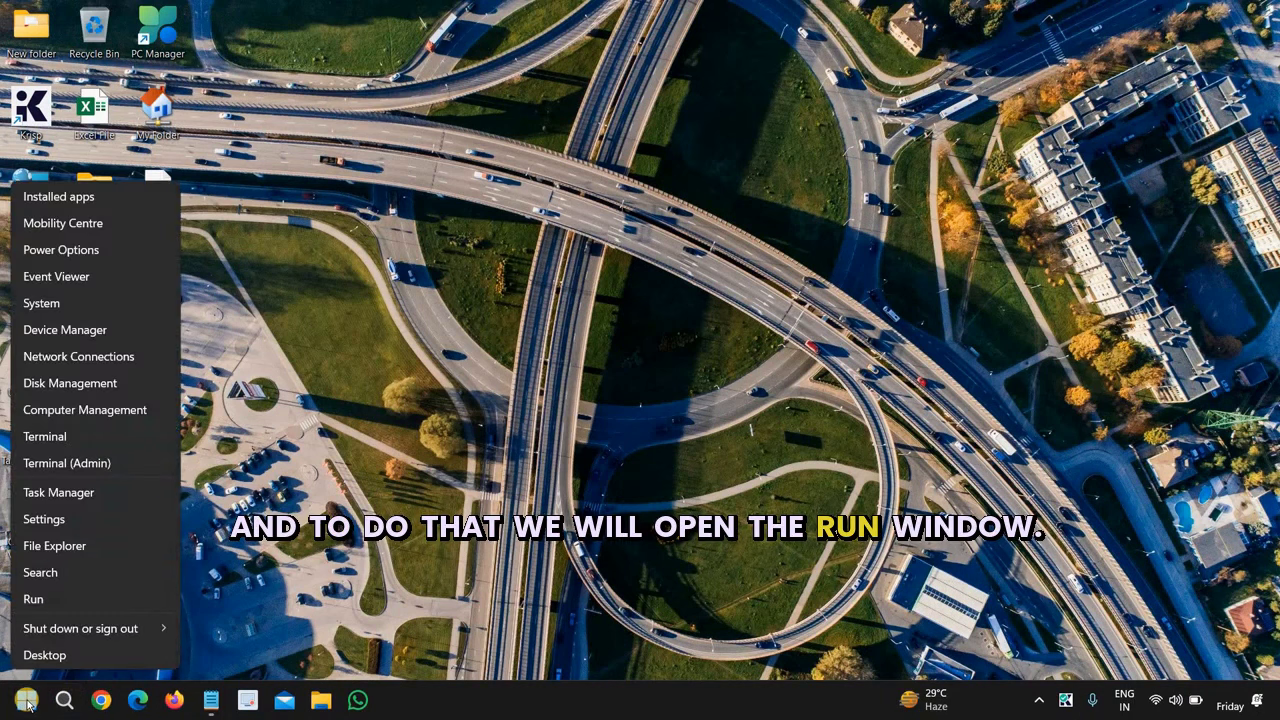
{"action": "left_click", "coordinate": [74, 599]}
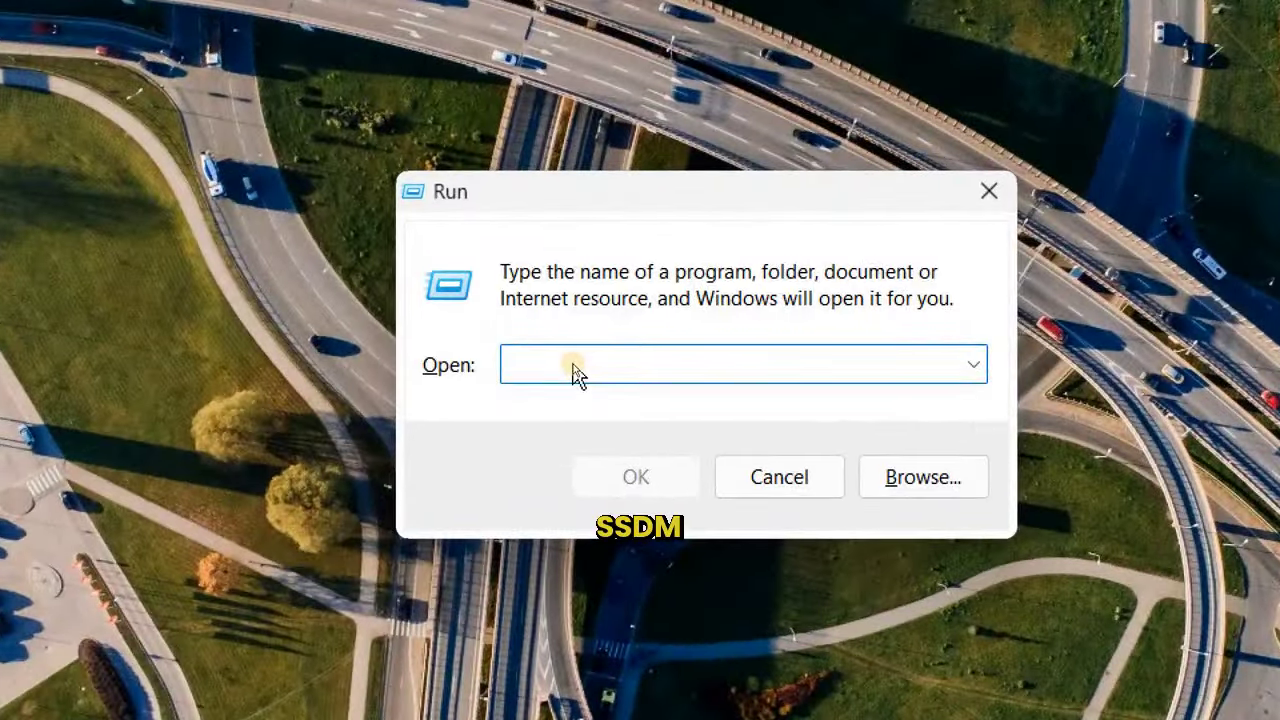
{"action": "left_click", "coordinate": [575, 367]}
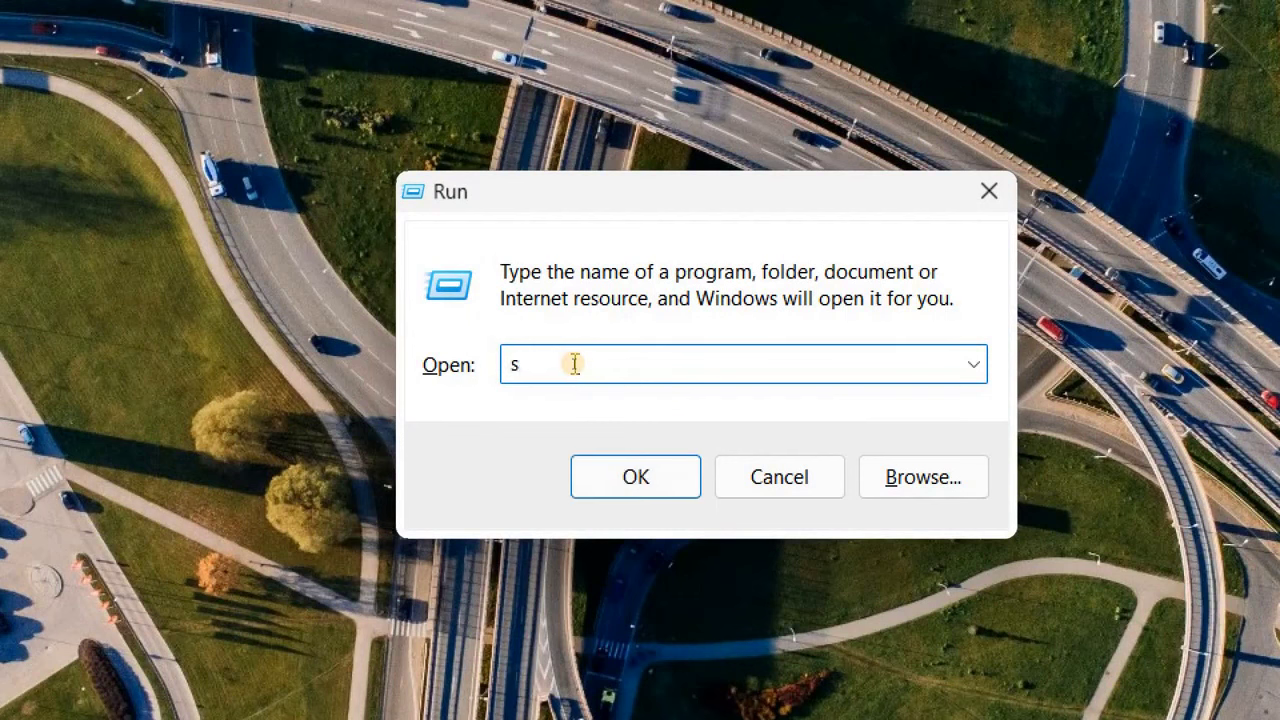
{"action": "type", "text": "sysdm.cpl"}
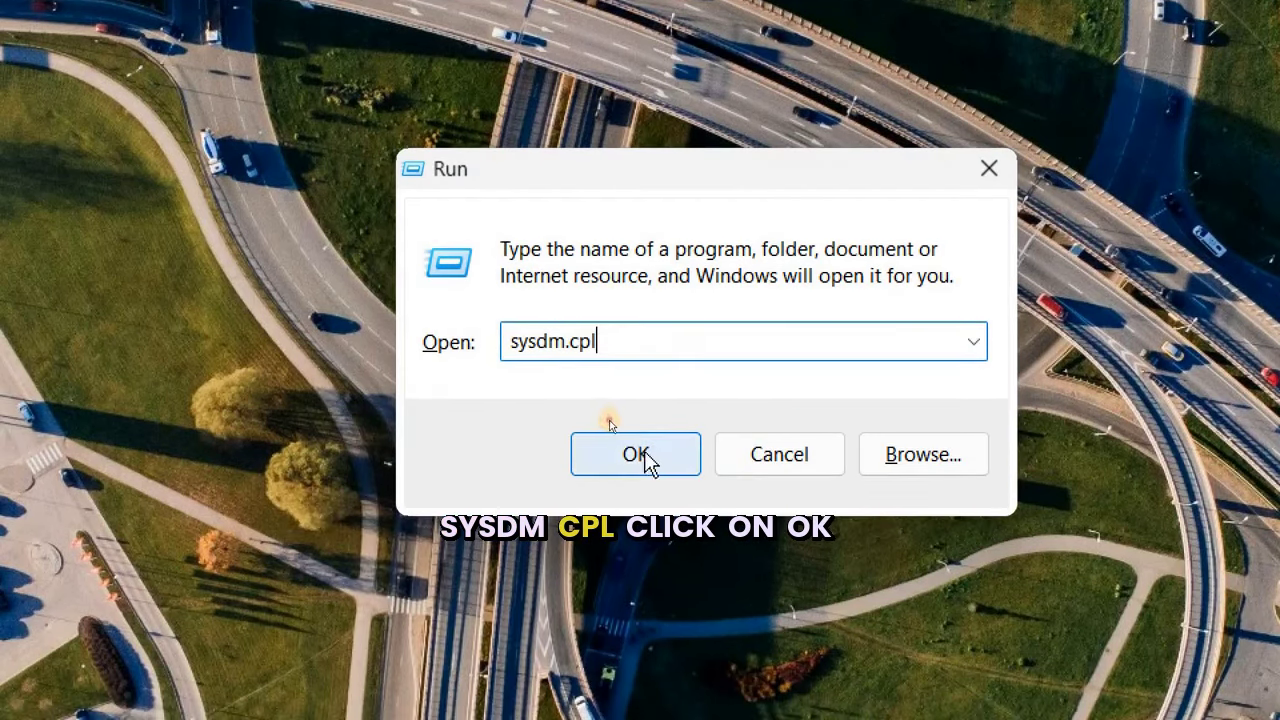
{"action": "left_click", "coordinate": [645, 453]}
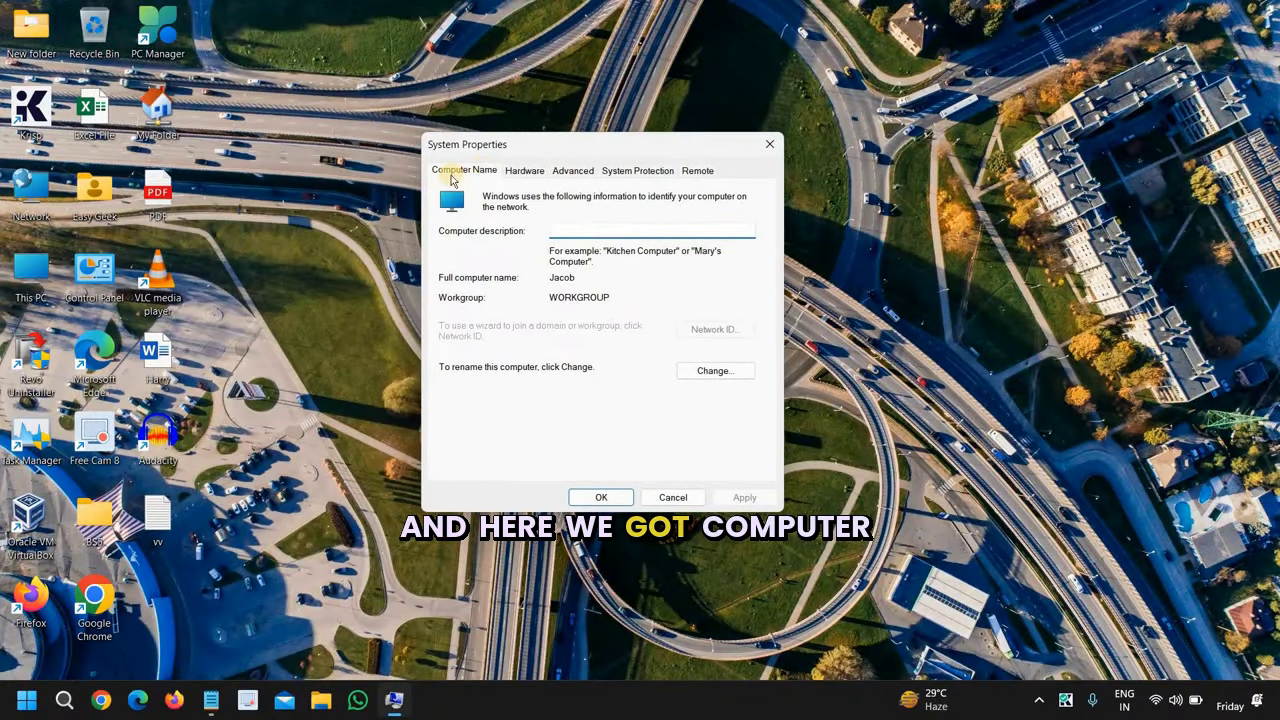
- Open the Performance settings from the advanced system properties and select Let Windows choose what's best for my computer
{"action": "left_click", "coordinate": [523, 175]}
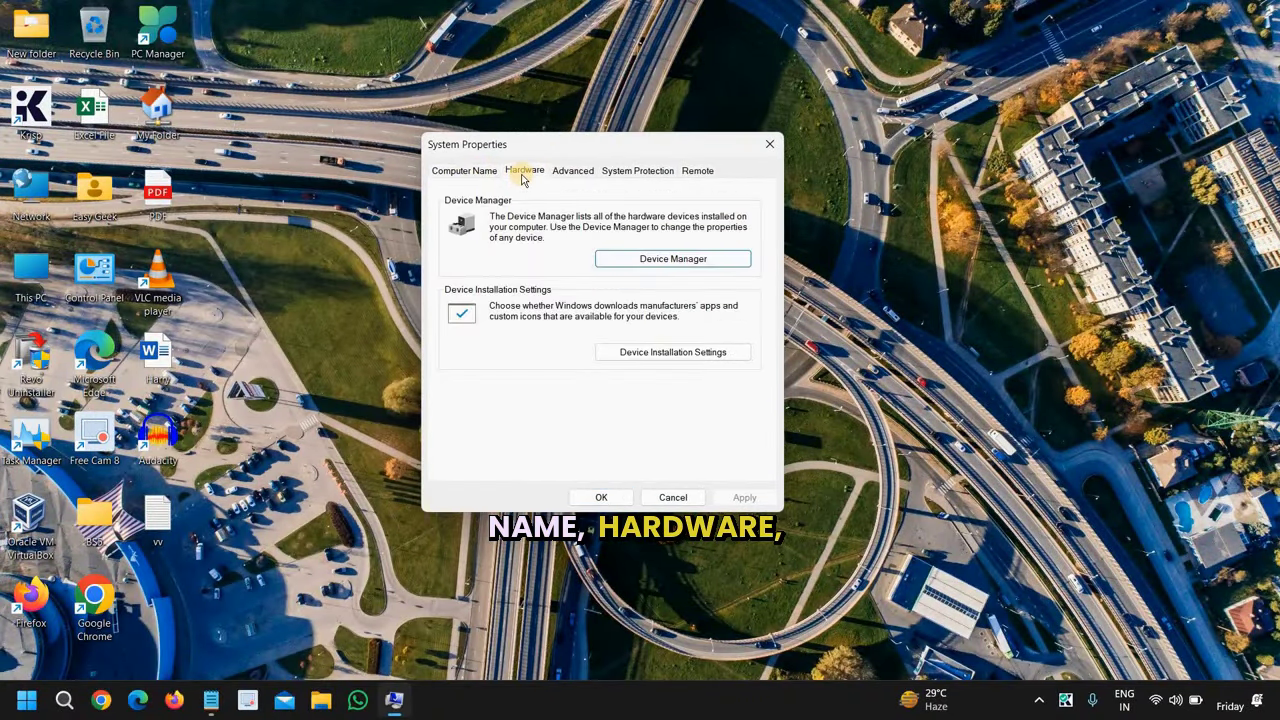
{"action": "left_click", "coordinate": [573, 172]}
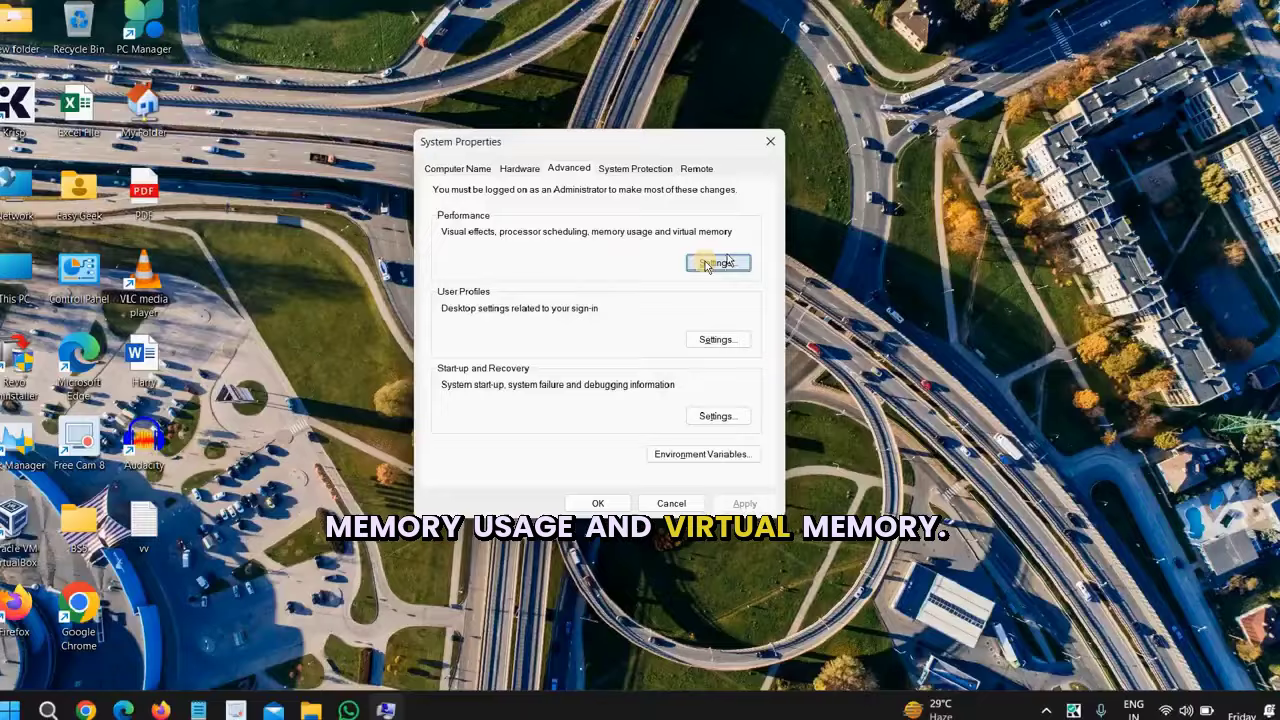
{"action": "left_click", "coordinate": [894, 290]}
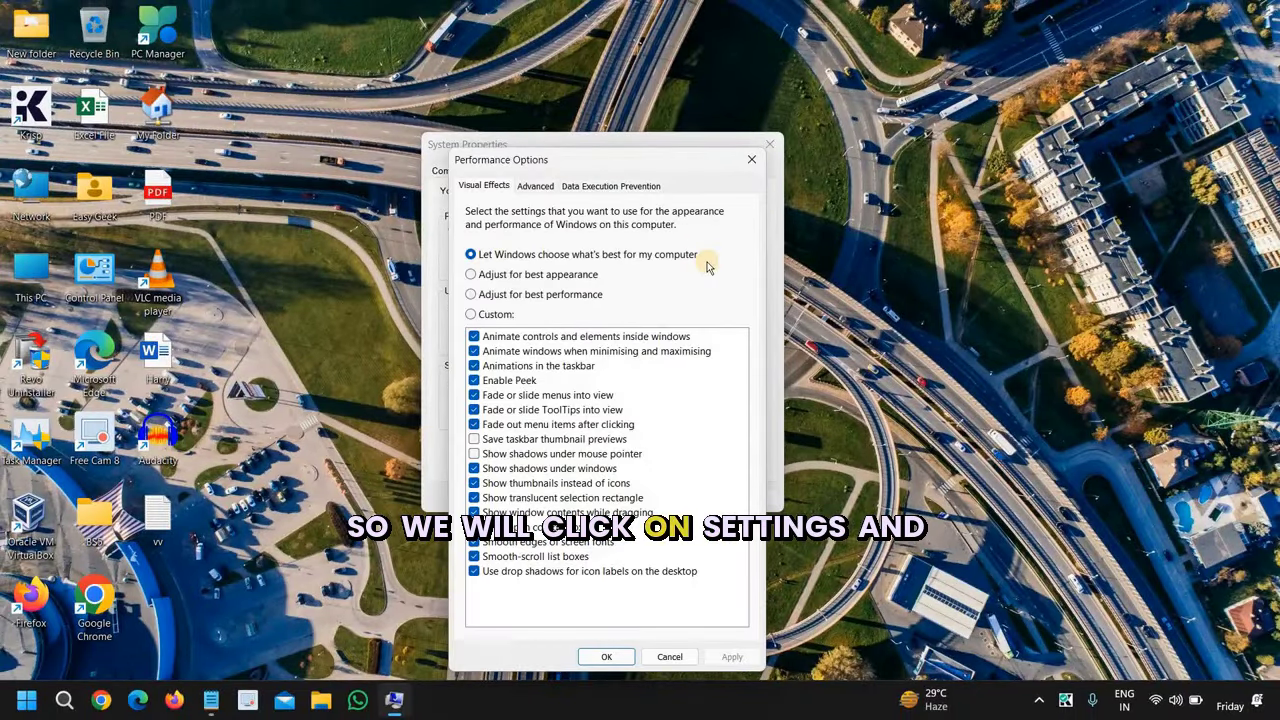
{"action": "left_click", "coordinate": [685, 255]}
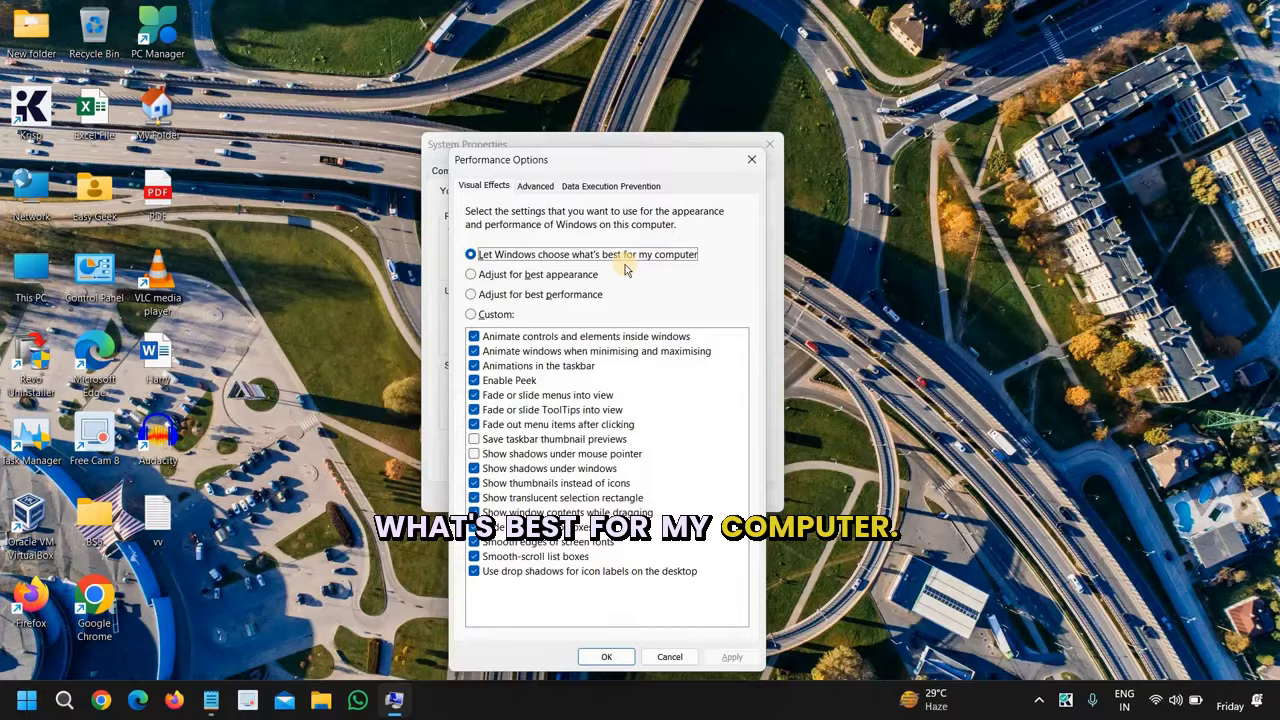
- Turn on automatic paging file size management for all drives in the virtual memory settings, and confirm all system dialogs
{"action": "left_click", "coordinate": [536, 187]}
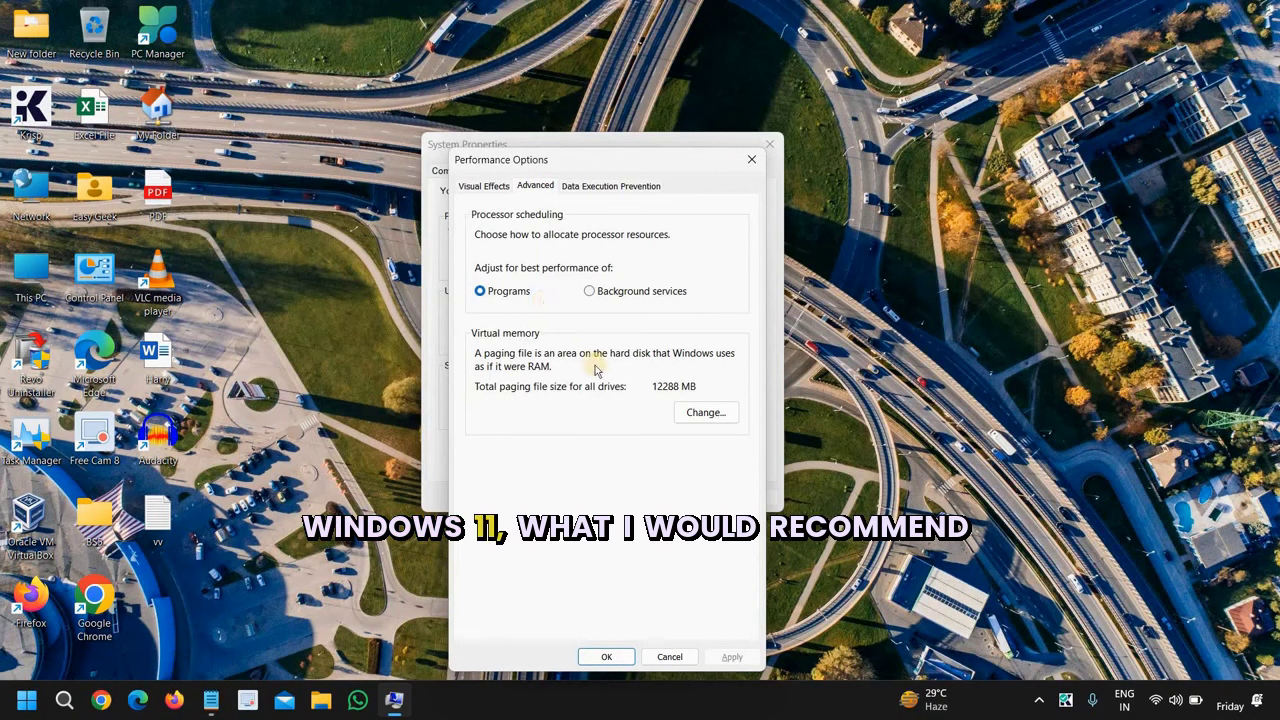
{"action": "left_click", "coordinate": [704, 413]}
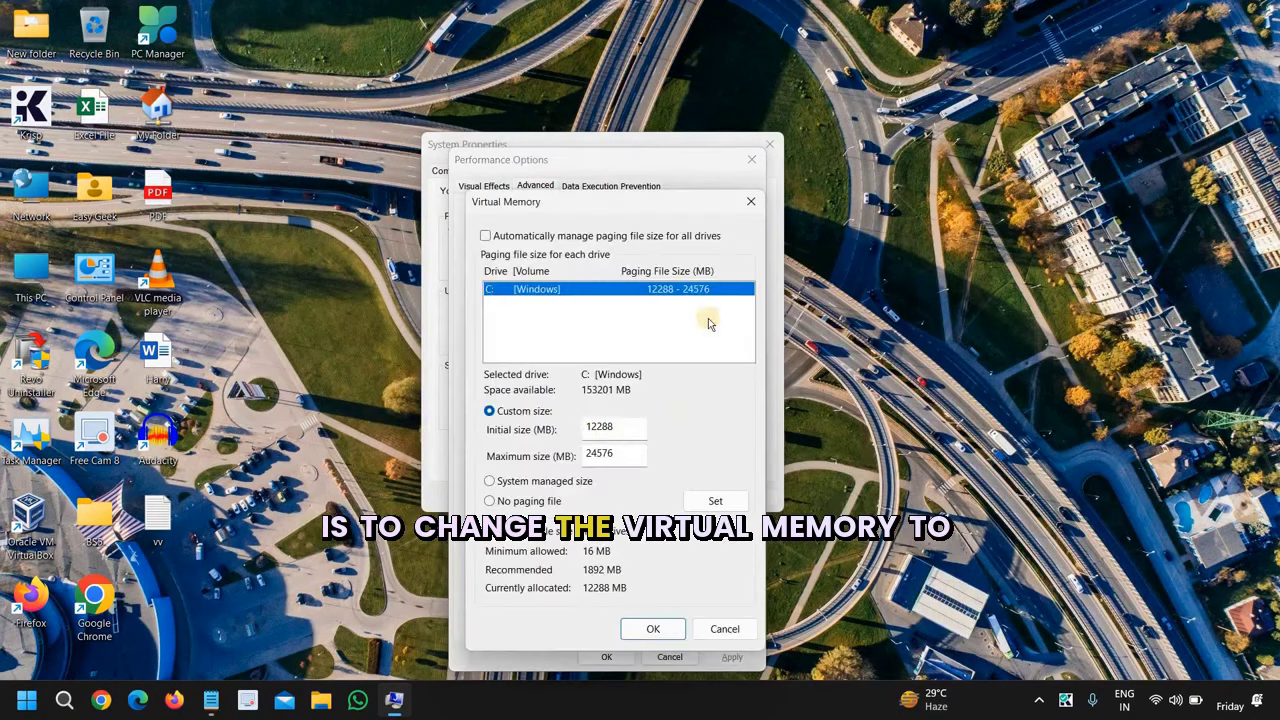
{"action": "left_click", "coordinate": [489, 238]}
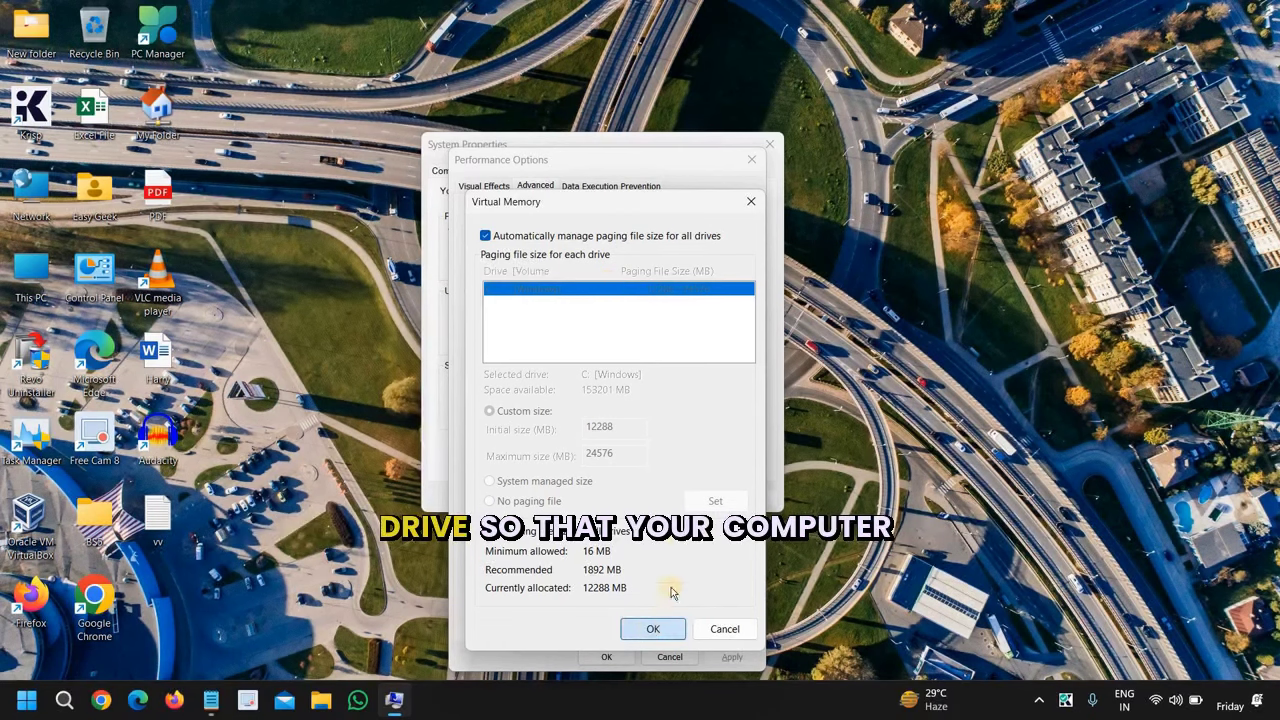
{"action": "left_click", "coordinate": [651, 630]}
{"action": "left_click", "coordinate": [606, 656]}
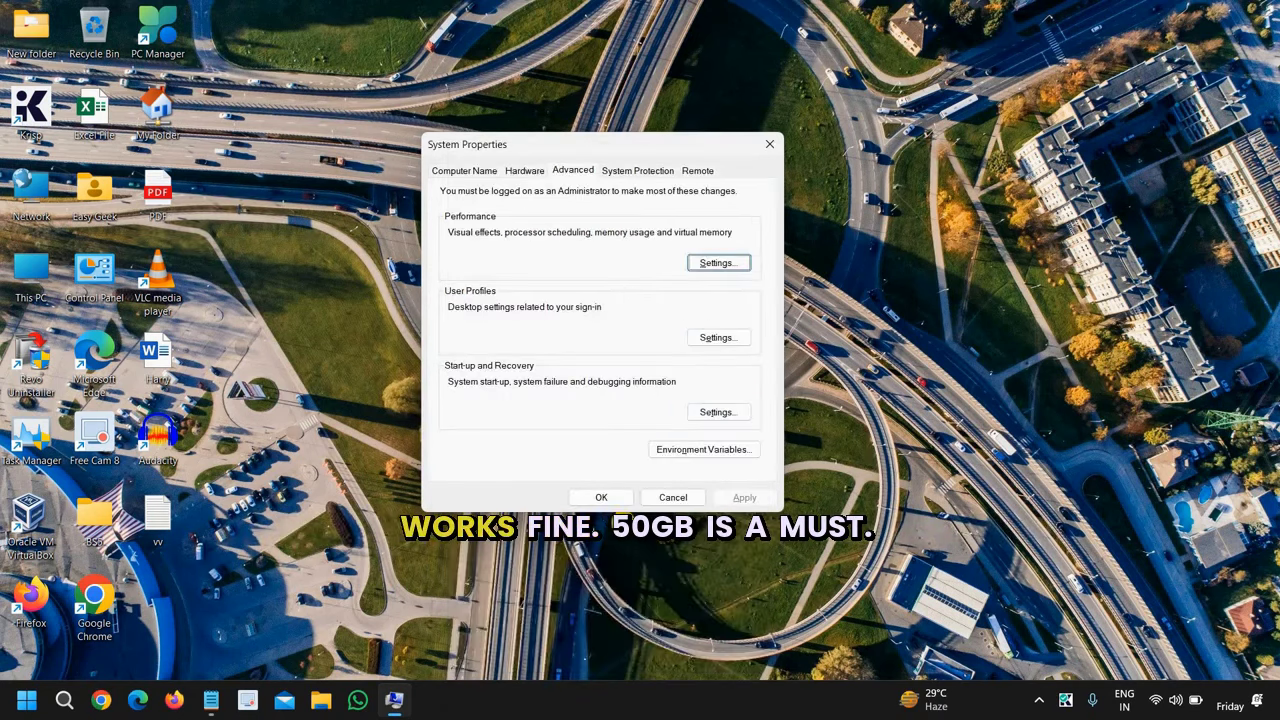
{"action": "left_click", "coordinate": [603, 497]}
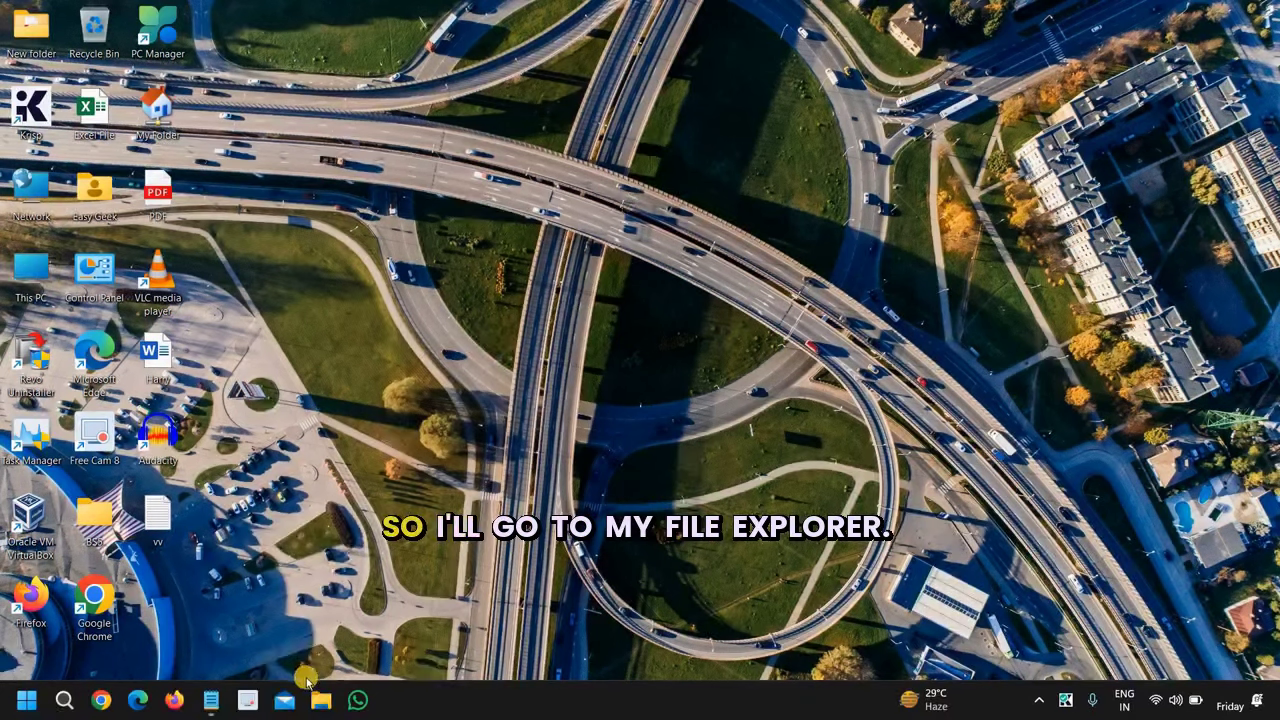
- Open File Explorer through a search for file and check the free space of the Windows (C:) drive in This PC
{"action": "left_click", "coordinate": [64, 701]}
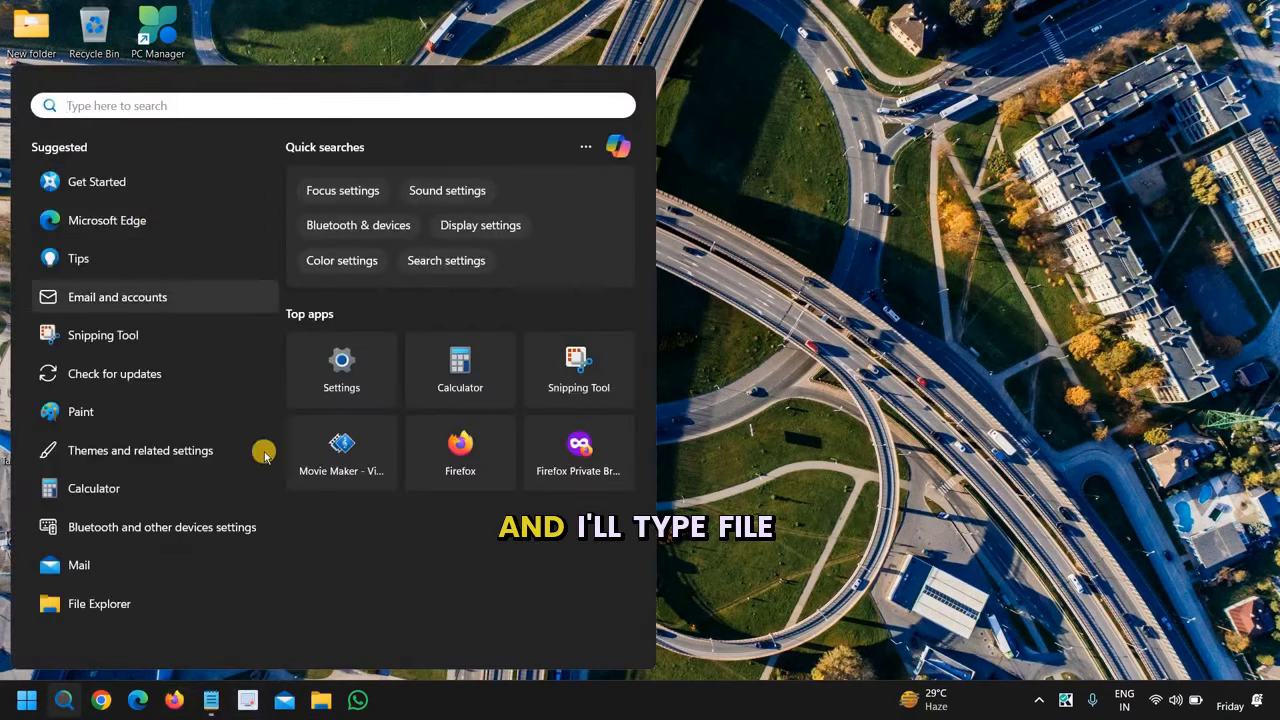
{"action": "type", "text": "le"}
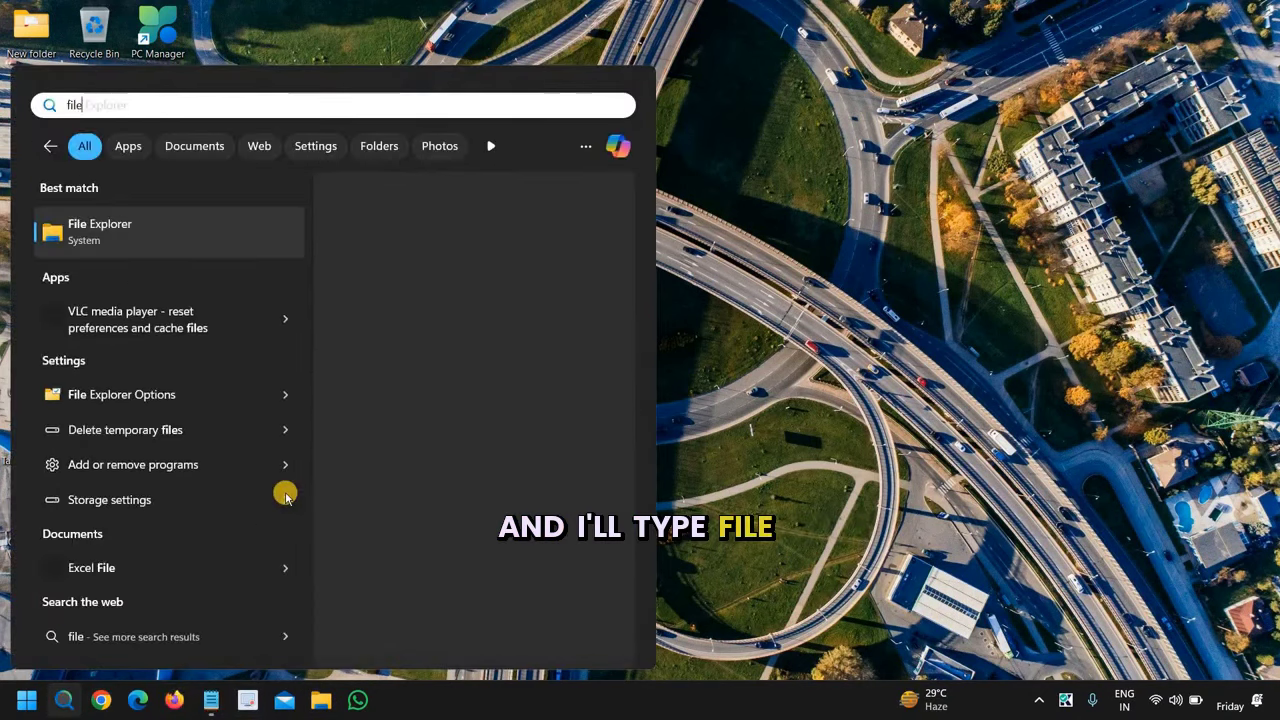
{"action": "left_click", "coordinate": [119, 236]}
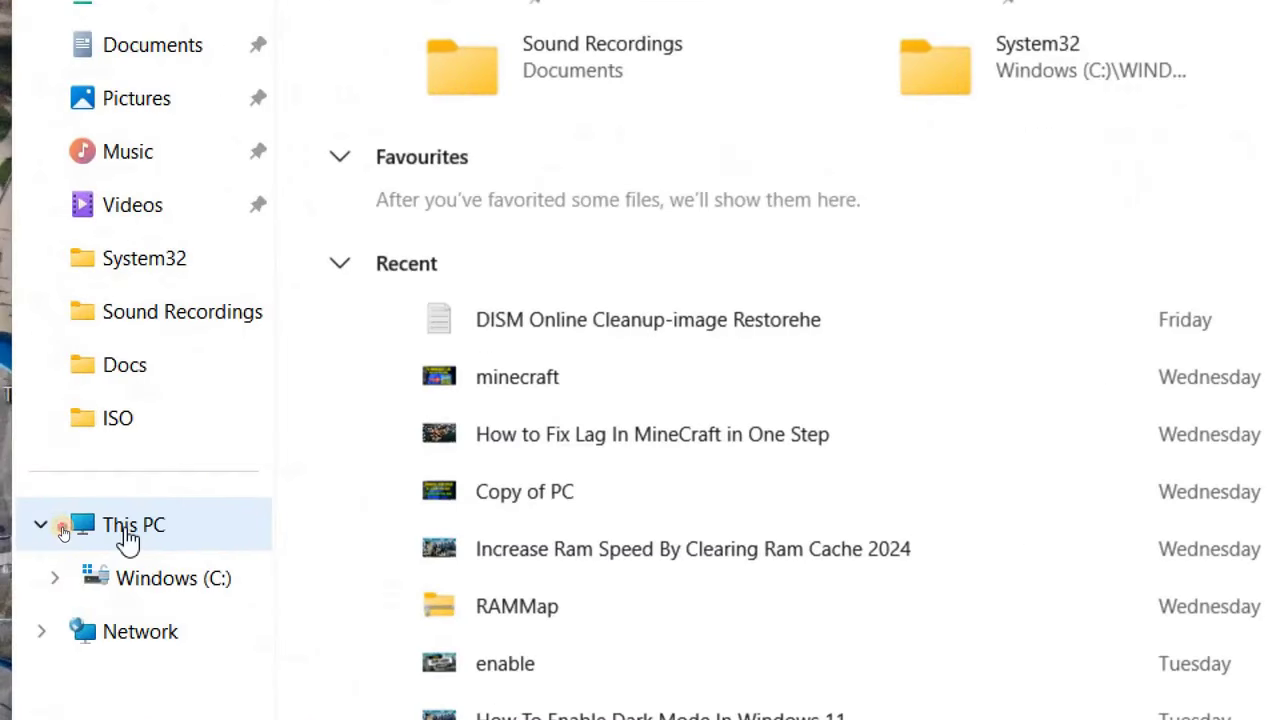
{"action": "left_click", "coordinate": [128, 538]}
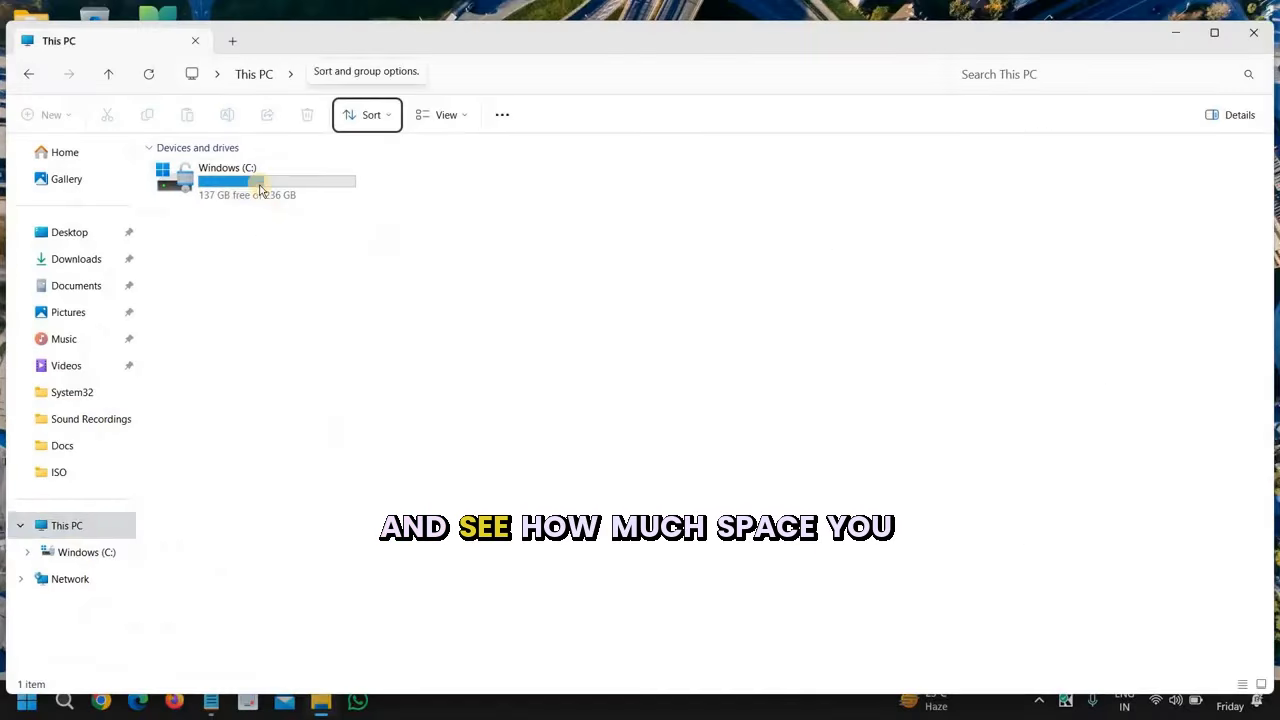
{"action": "left_click", "coordinate": [260, 189]}
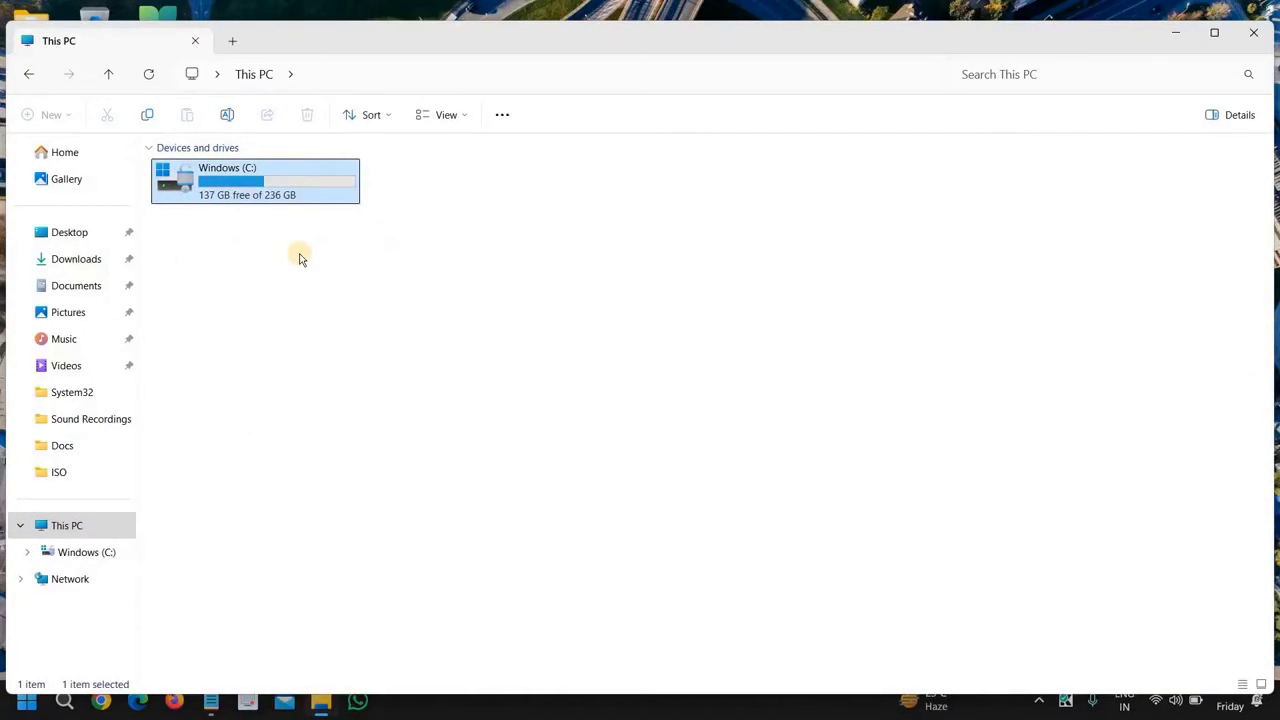
{"action": "key", "text": "super+plus"}
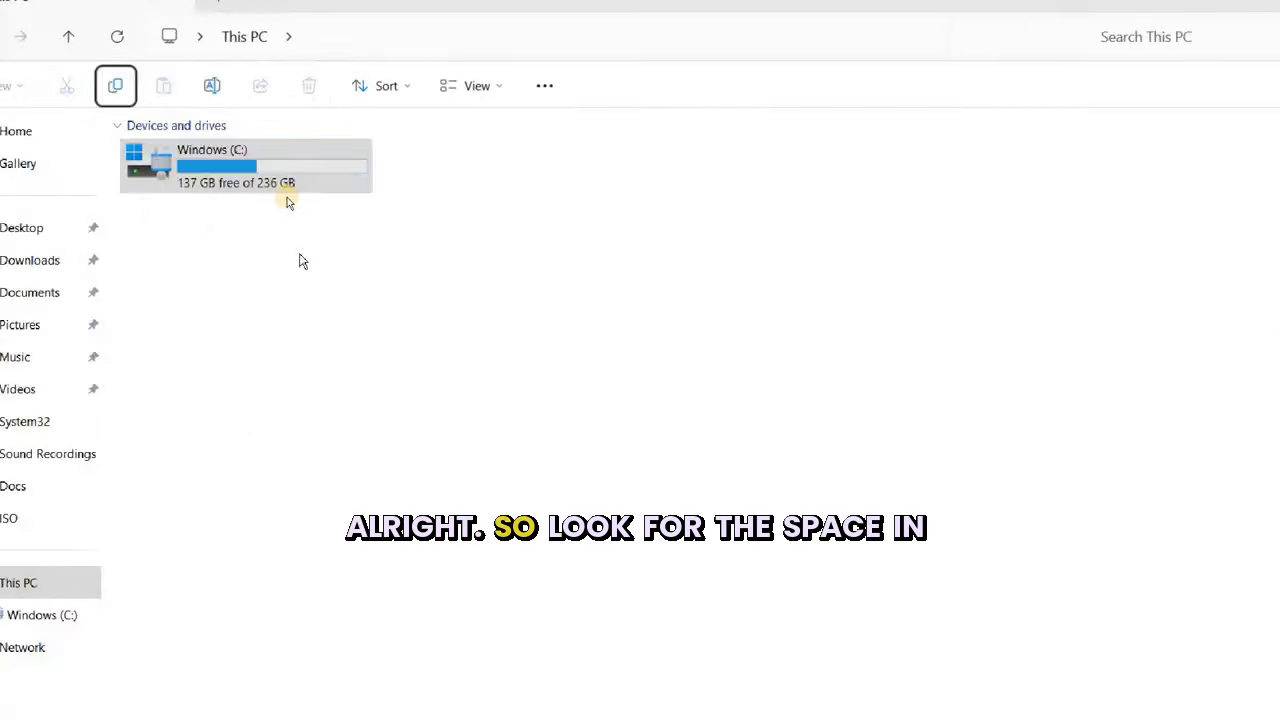
{"action": "key", "text": "super+Escape"}
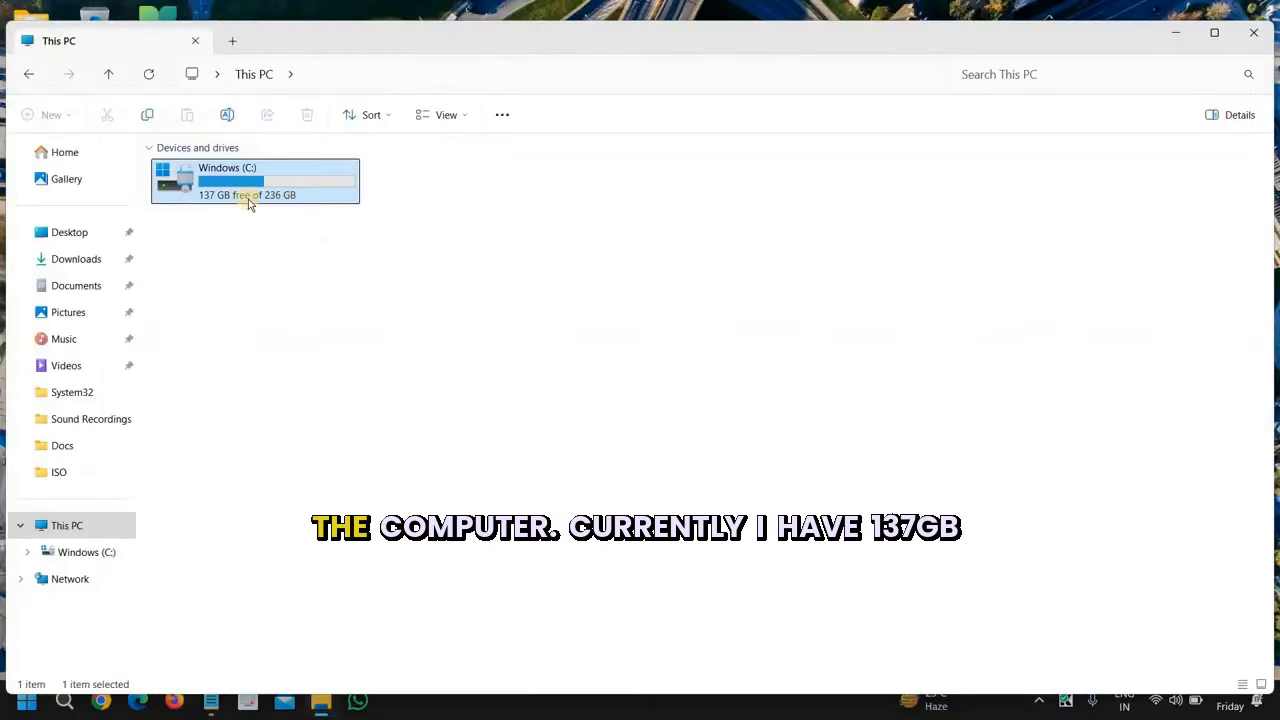
{"action": "key", "text": "super+plus"}
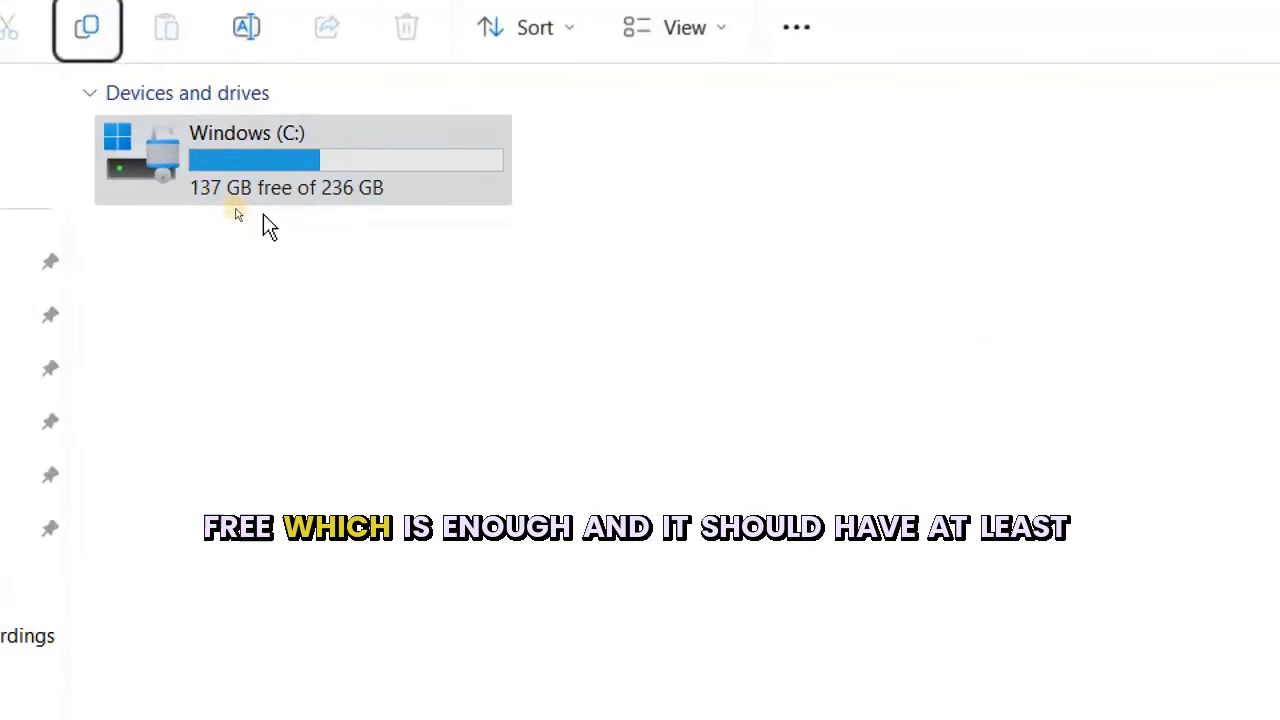
{"action": "key", "text": "super+Escape"}
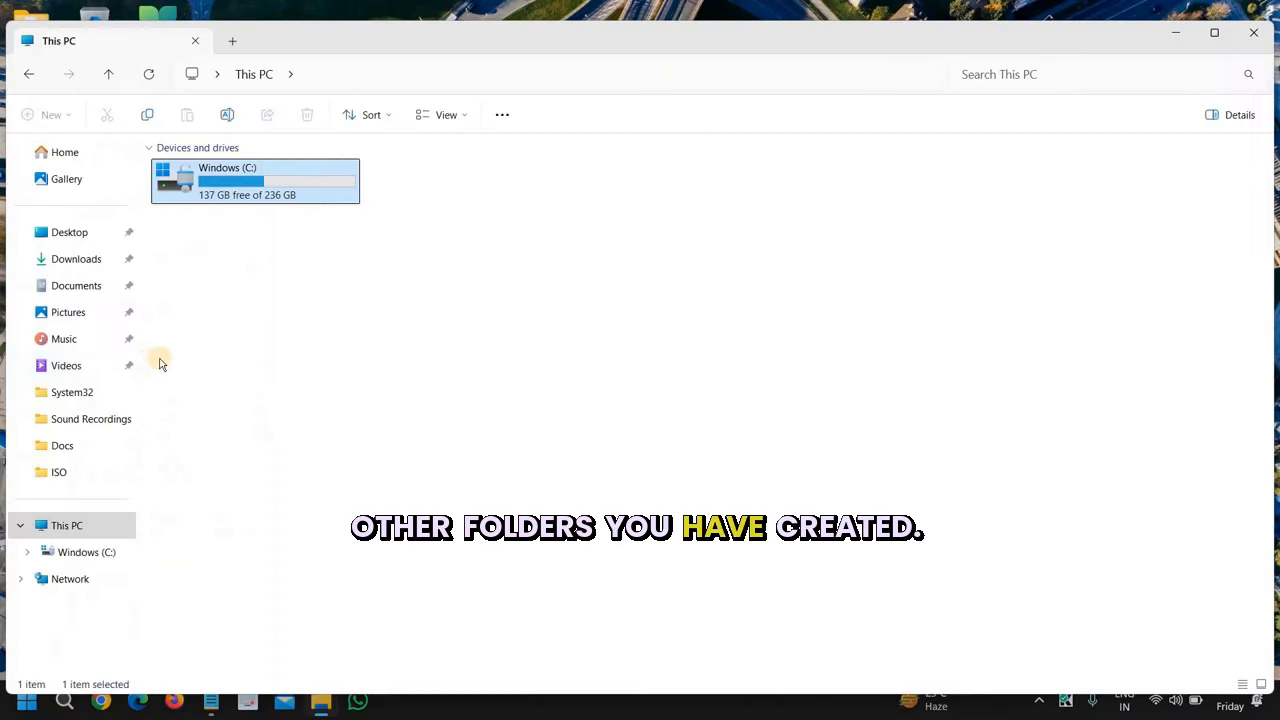
- Look into the Documents folder, switch to Downloads and sort its files by size
{"action": "left_click", "coordinate": [85, 286]}
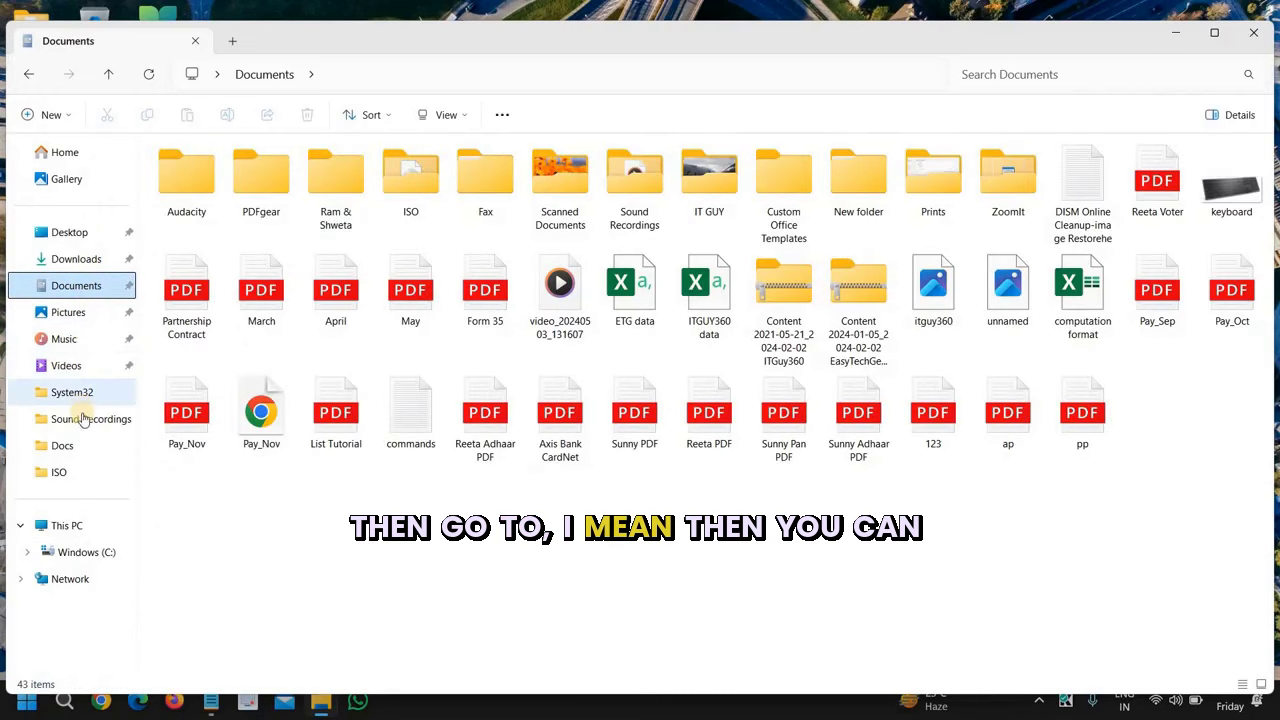
{"action": "left_click", "coordinate": [86, 258]}
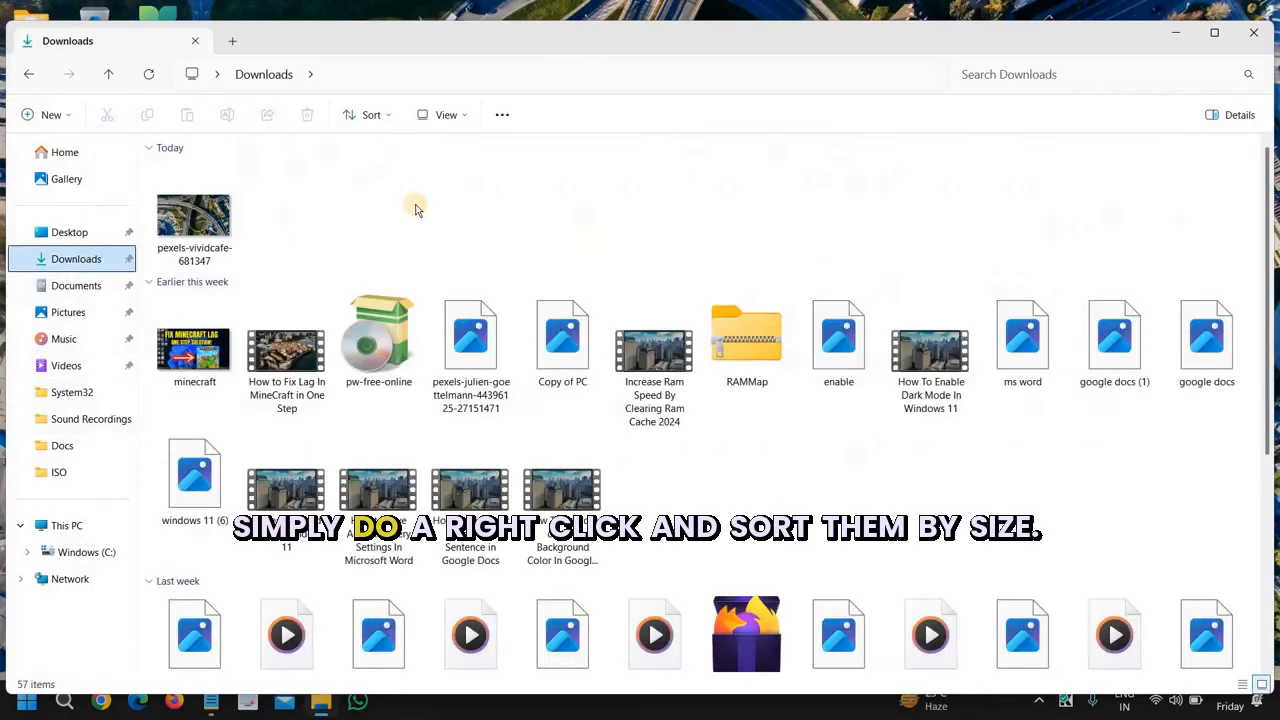
{"action": "right_click", "coordinate": [457, 206]}
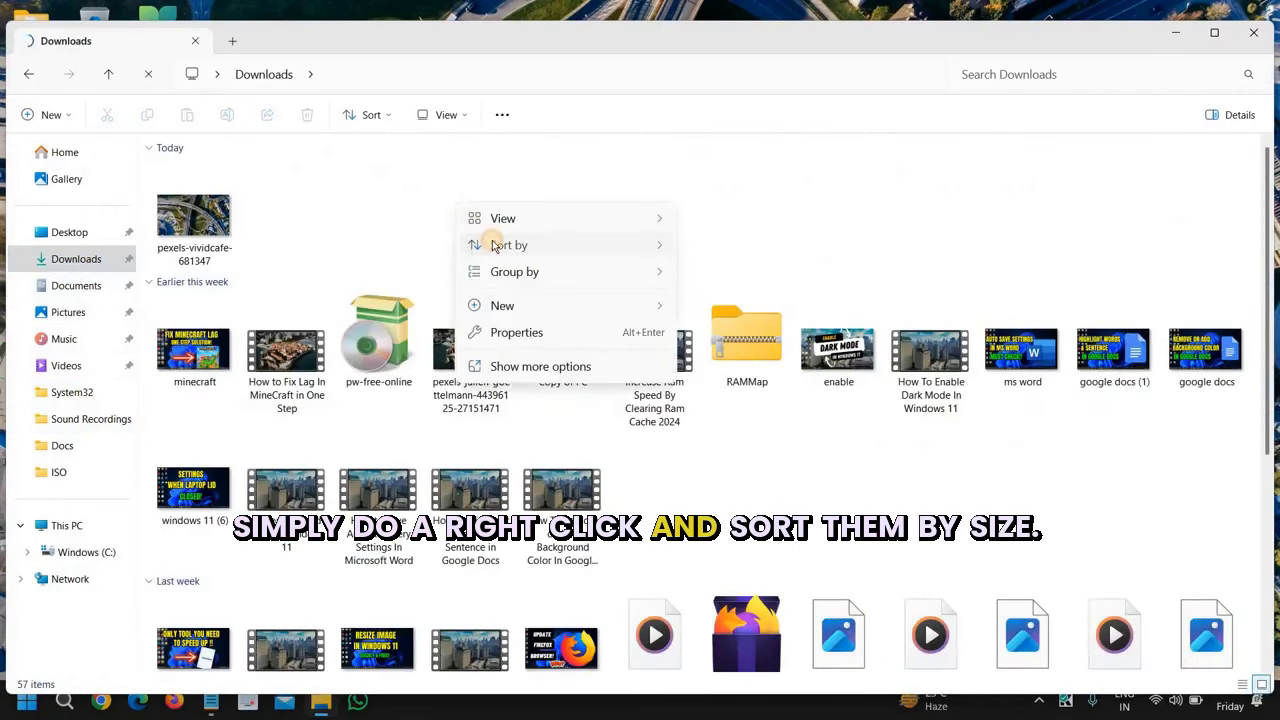
{"action": "mouse_move", "coordinate": [600, 246]}
{"action": "left_click", "coordinate": [716, 326]}
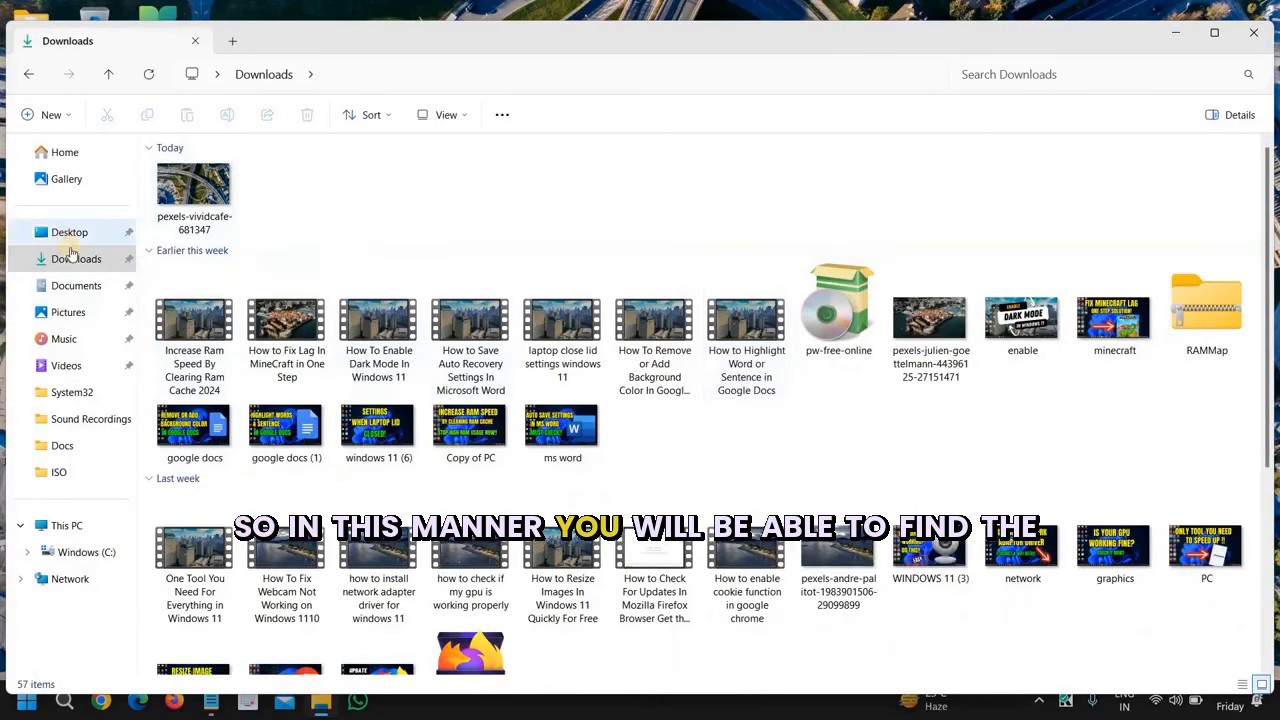
- Check the first video under Earlier this week and the folder's sort options in Downloads, and close File Explorer
{"action": "left_click", "coordinate": [195, 340]}
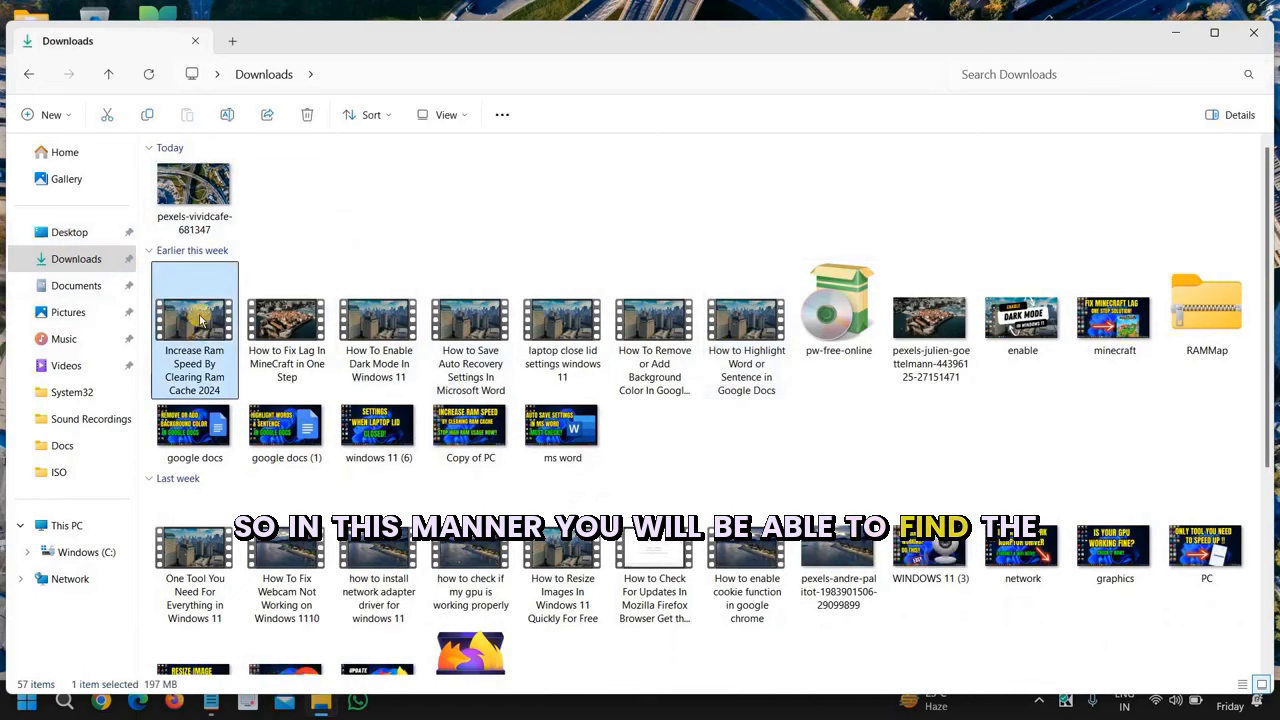
{"action": "right_click", "coordinate": [449, 211]}
{"action": "mouse_move", "coordinate": [497, 251]}
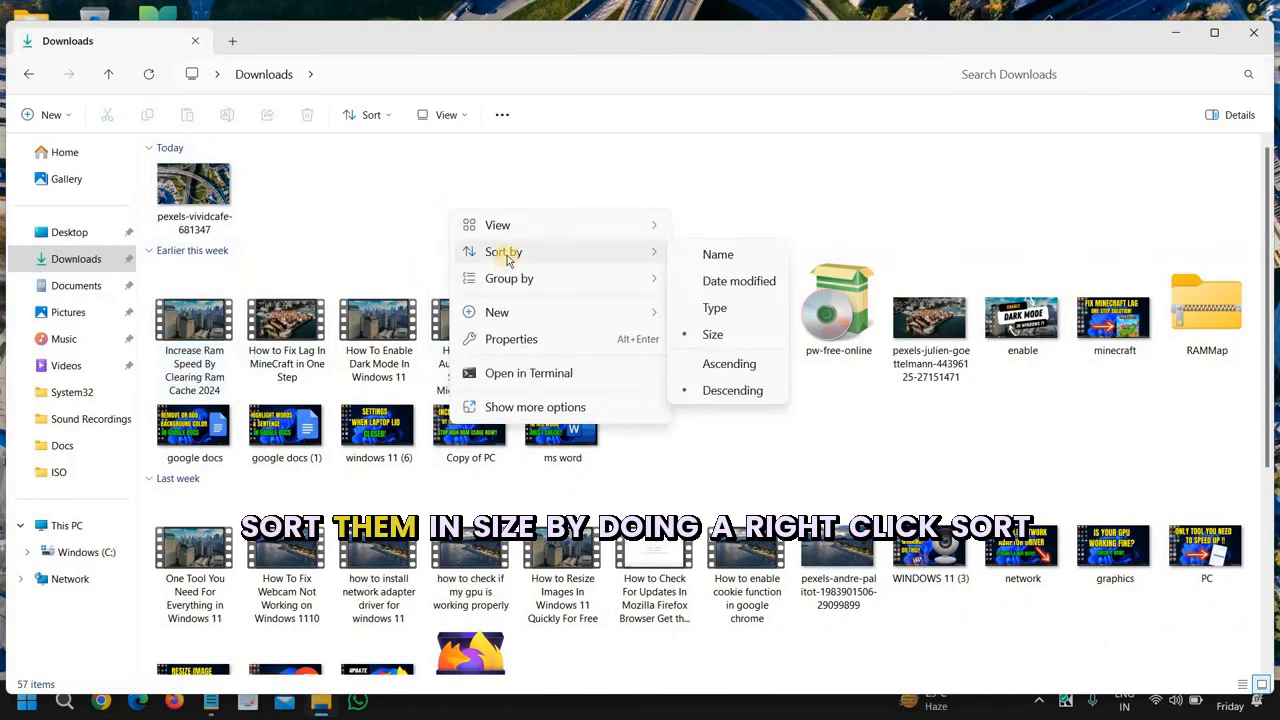
{"action": "right_click", "coordinate": [330, 200]}
{"action": "mouse_move", "coordinate": [434, 243]}
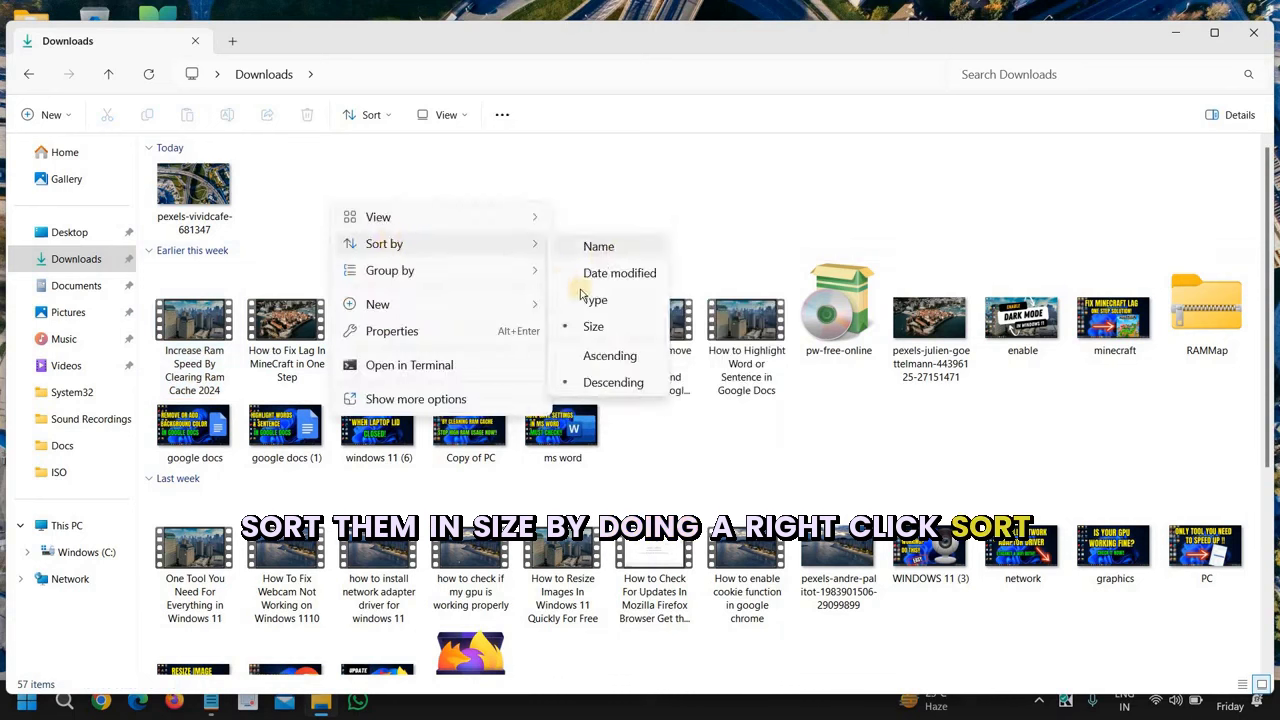
{"action": "left_click", "coordinate": [683, 234]}
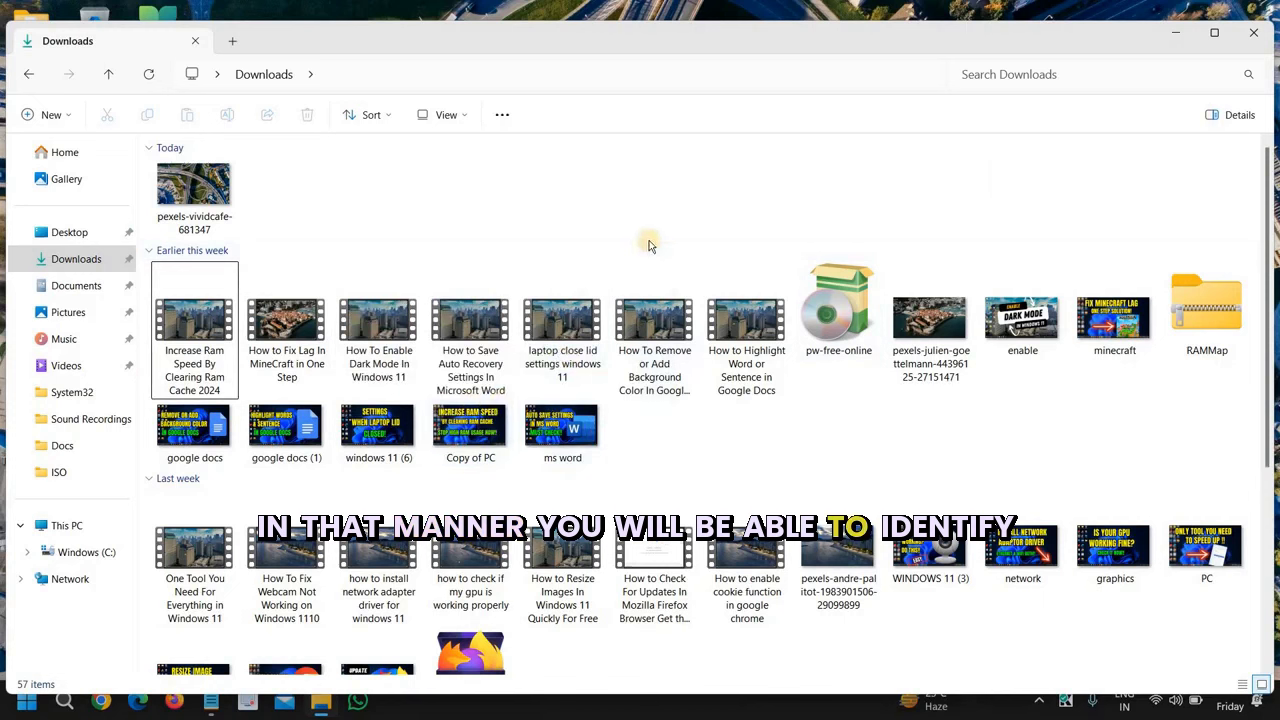
{"action": "left_click", "coordinate": [1253, 38]}
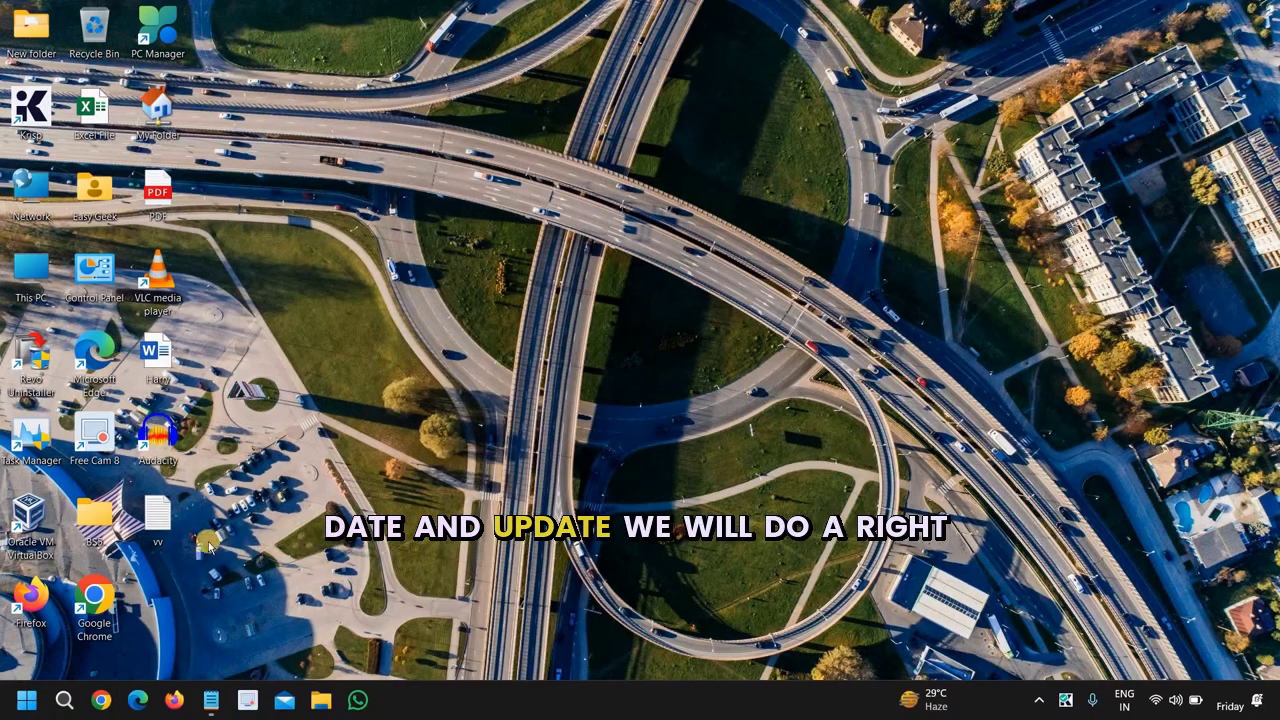
- Open Device Manager and expand the Display adaptors category
{"action": "right_click", "coordinate": [26, 700]}
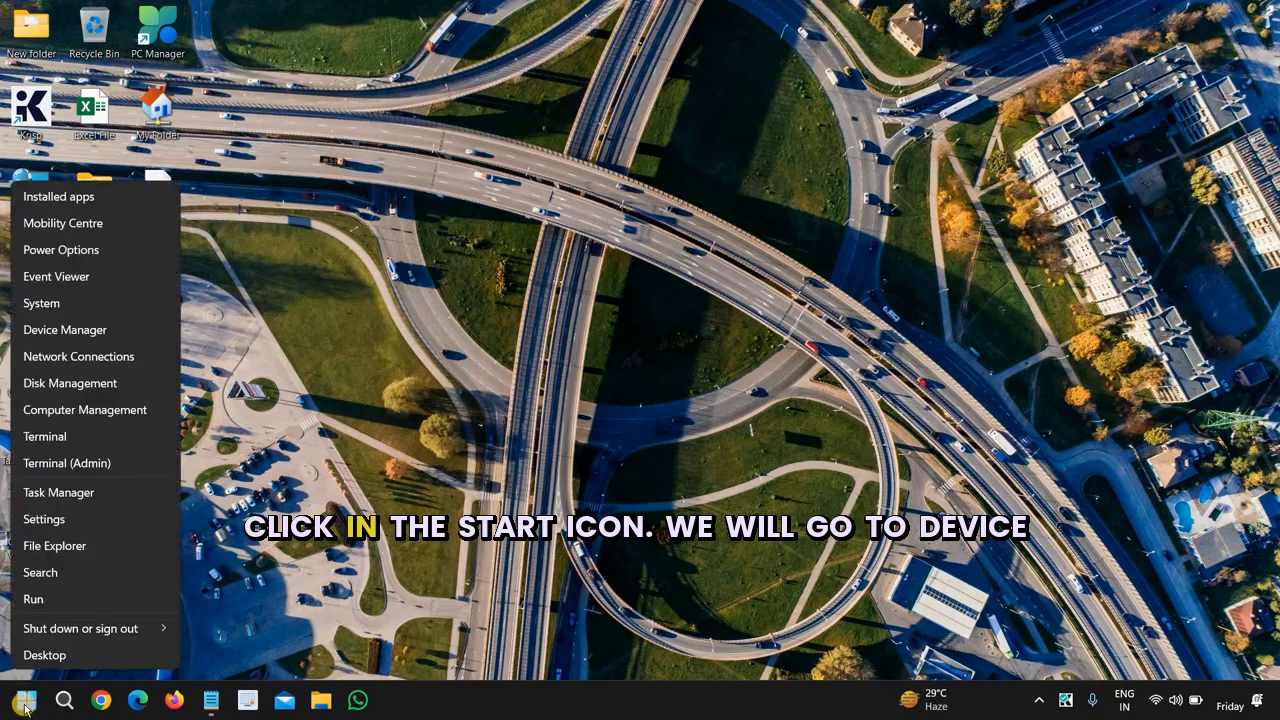
{"action": "left_click", "coordinate": [120, 330]}
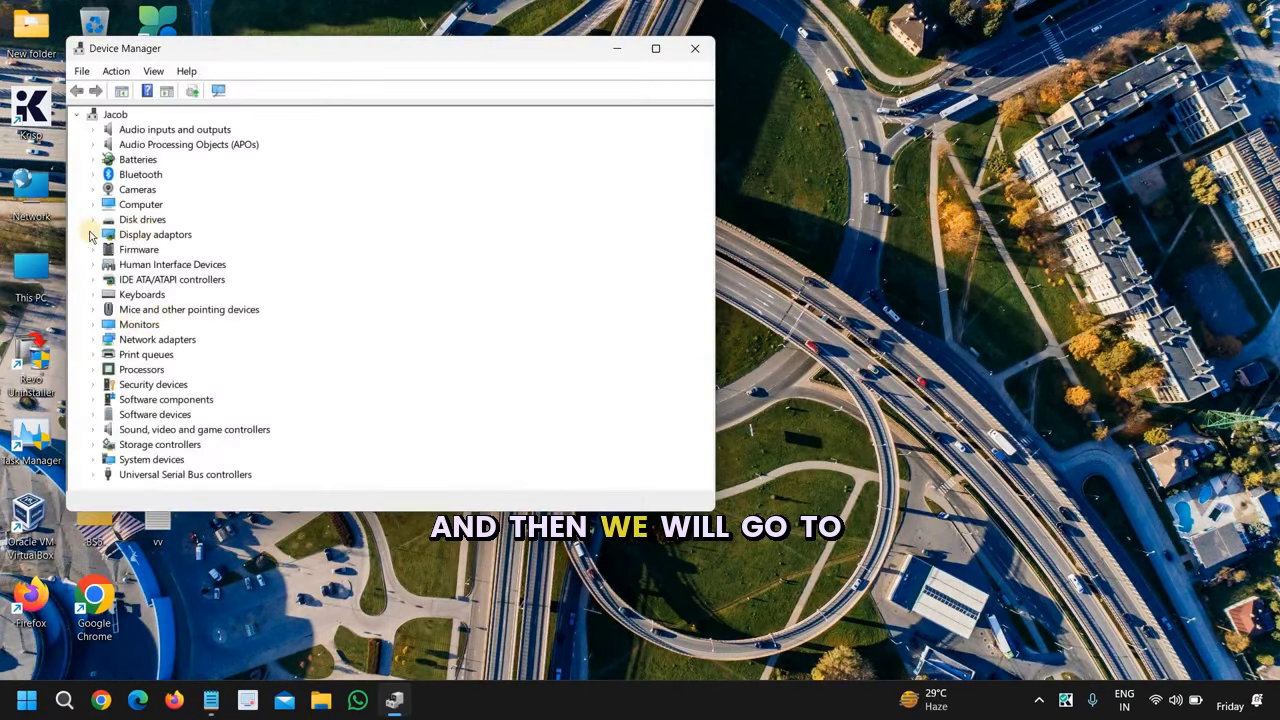
{"action": "left_click", "coordinate": [94, 234]}
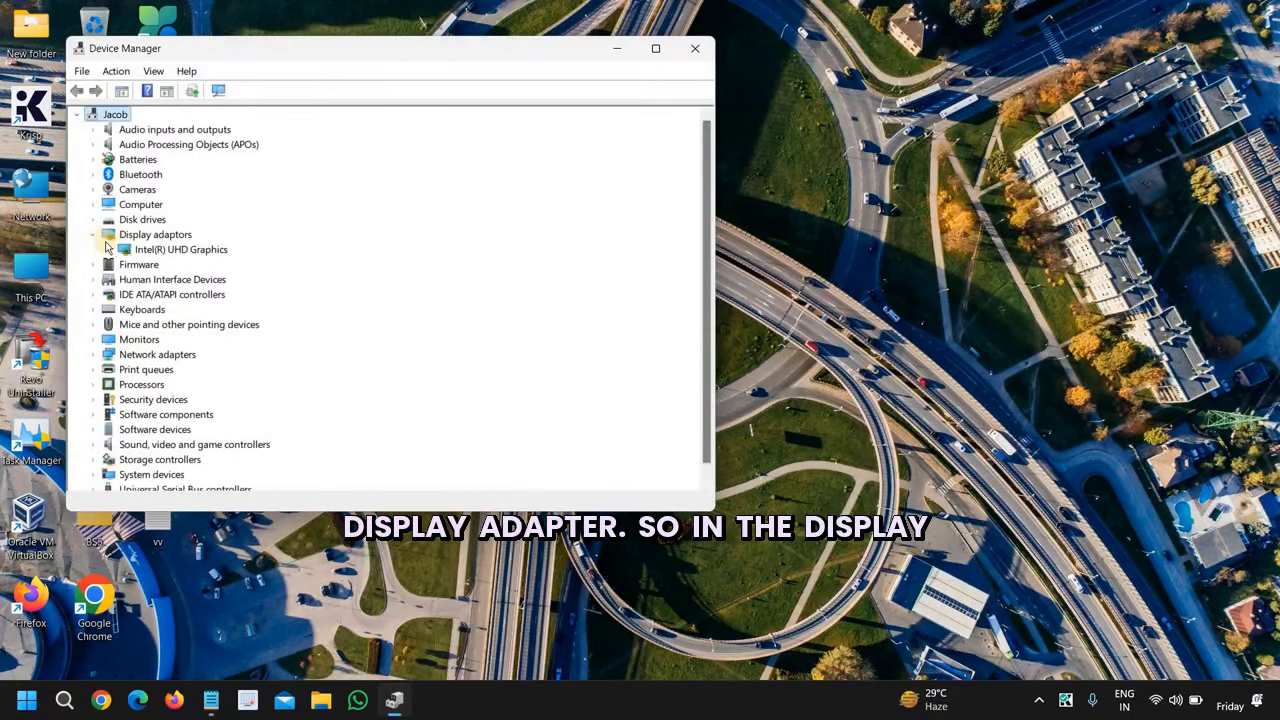
- Open the properties of the Intel(R) UHD Graphics adaptor and show its driver information
{"action": "left_click", "coordinate": [145, 252]}
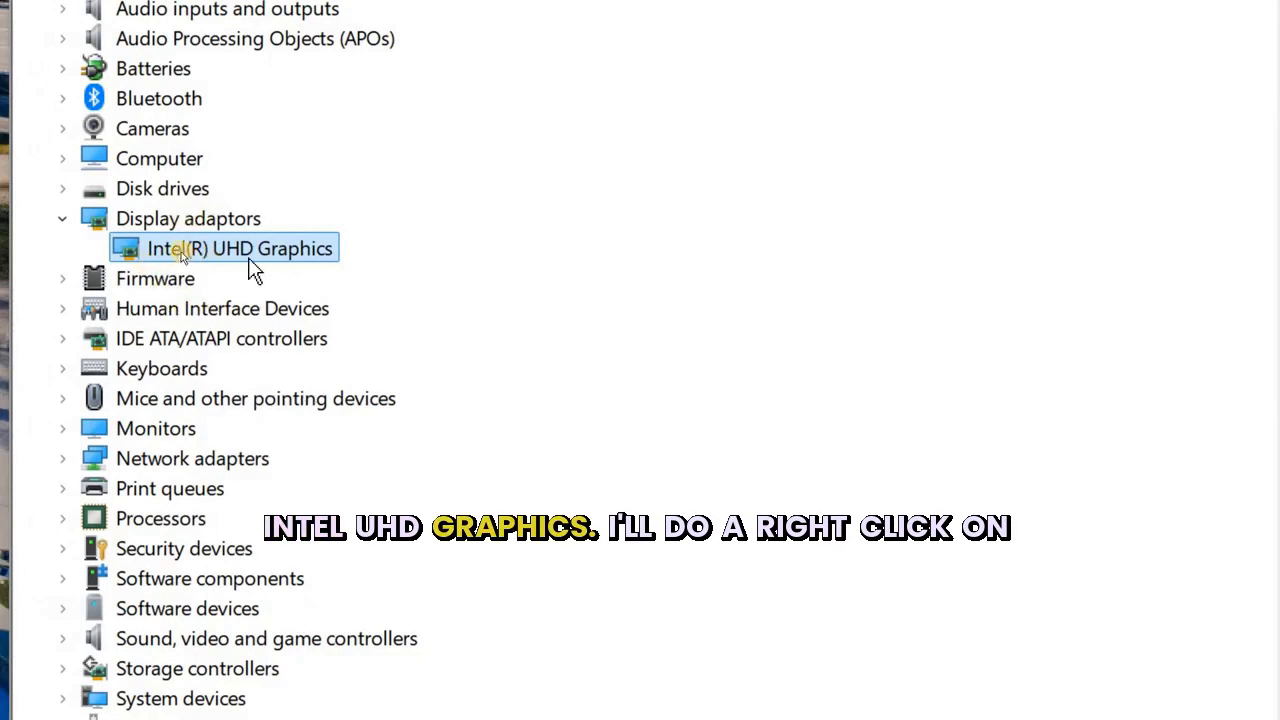
{"action": "right_click", "coordinate": [239, 252]}
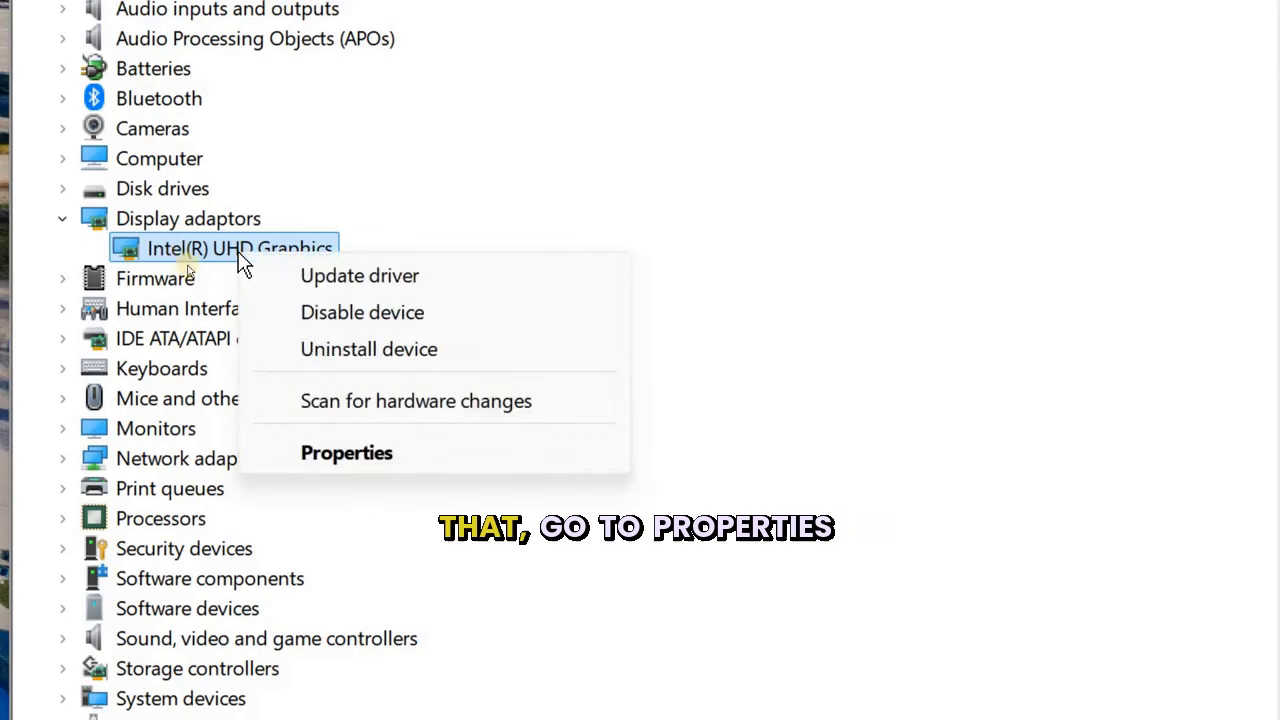
{"action": "left_click", "coordinate": [350, 455]}
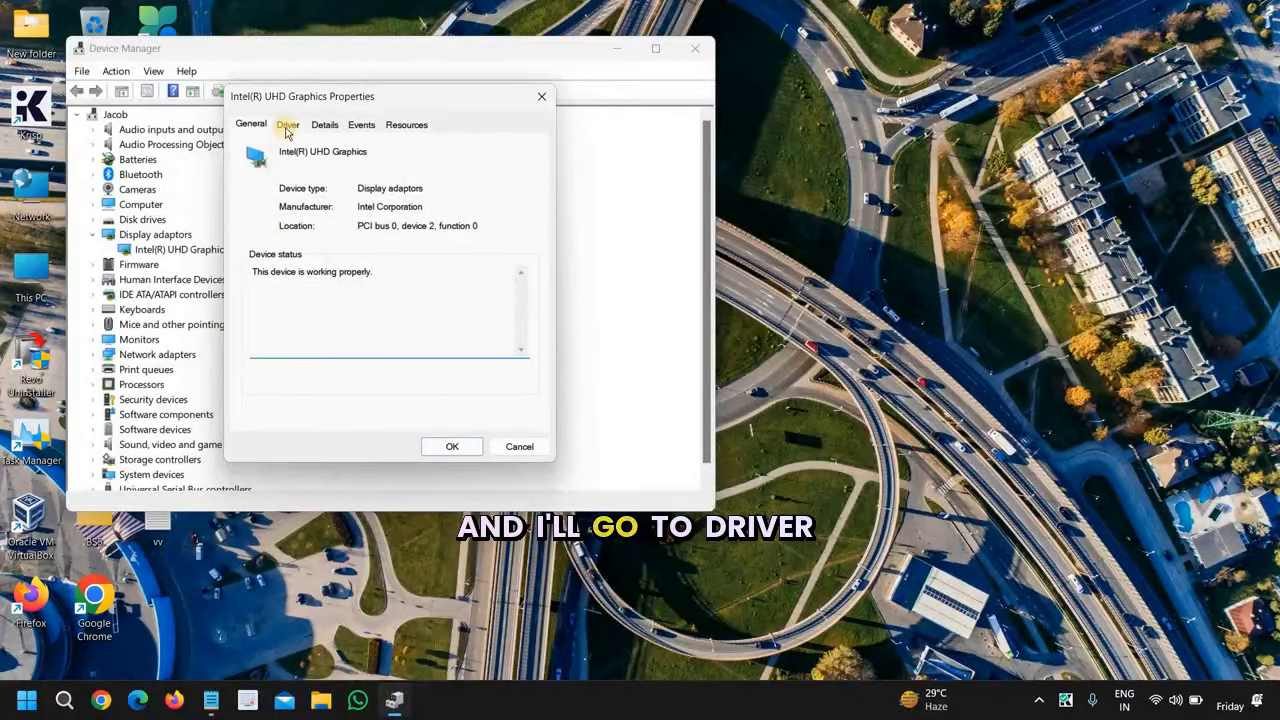
{"action": "left_click", "coordinate": [287, 127]}
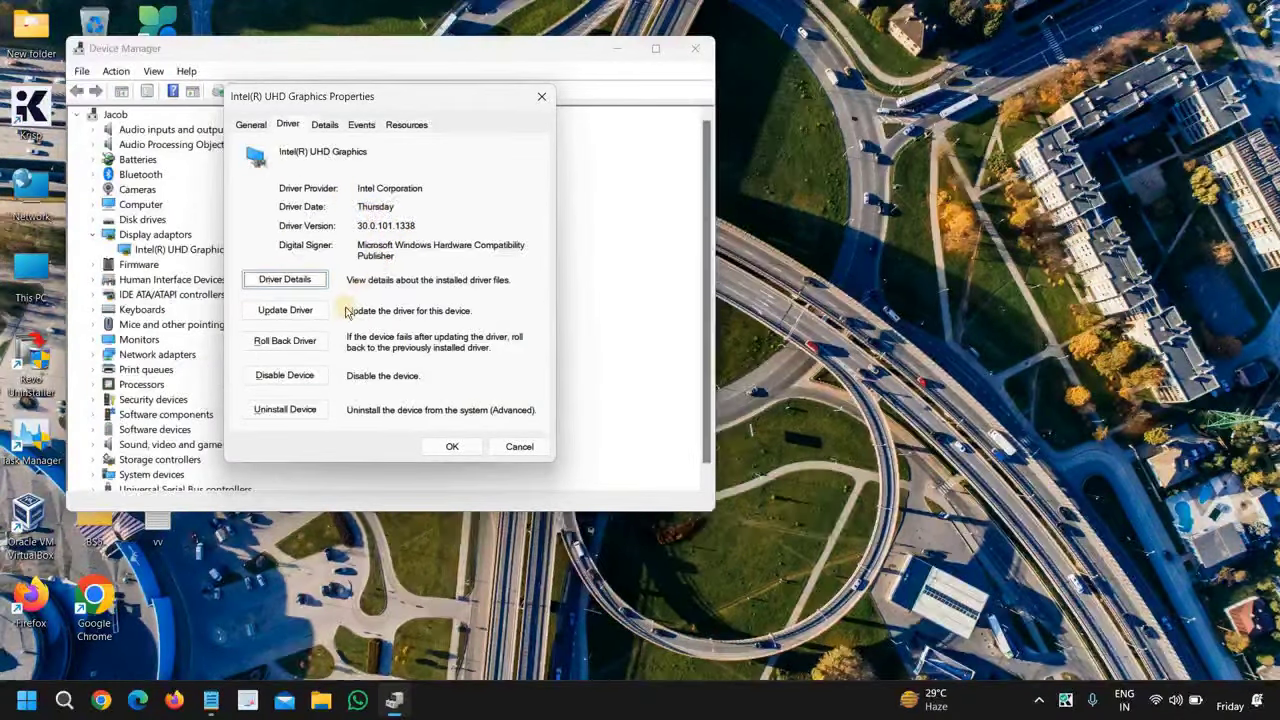
- Search automatically for an updated driver for the Intel(R) UHD Graphics adaptor, then close its properties and Device Manager
{"action": "left_click", "coordinate": [297, 316]}
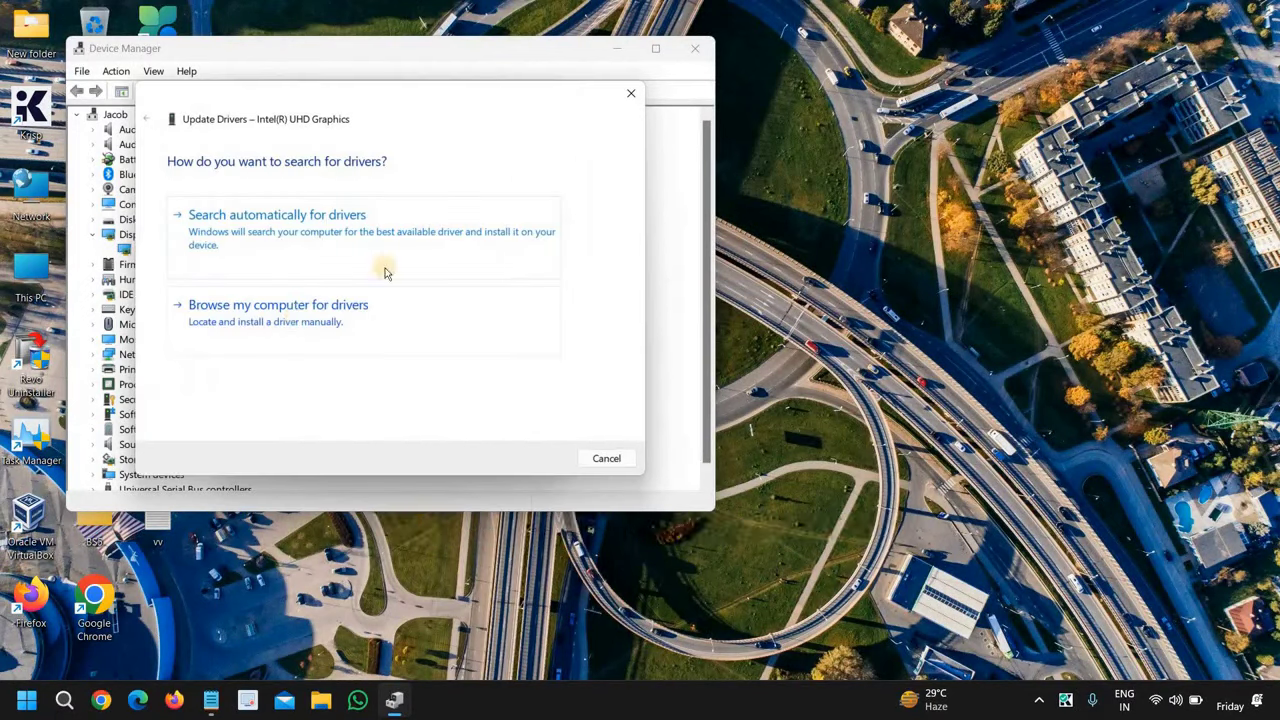
{"action": "left_click", "coordinate": [349, 240]}
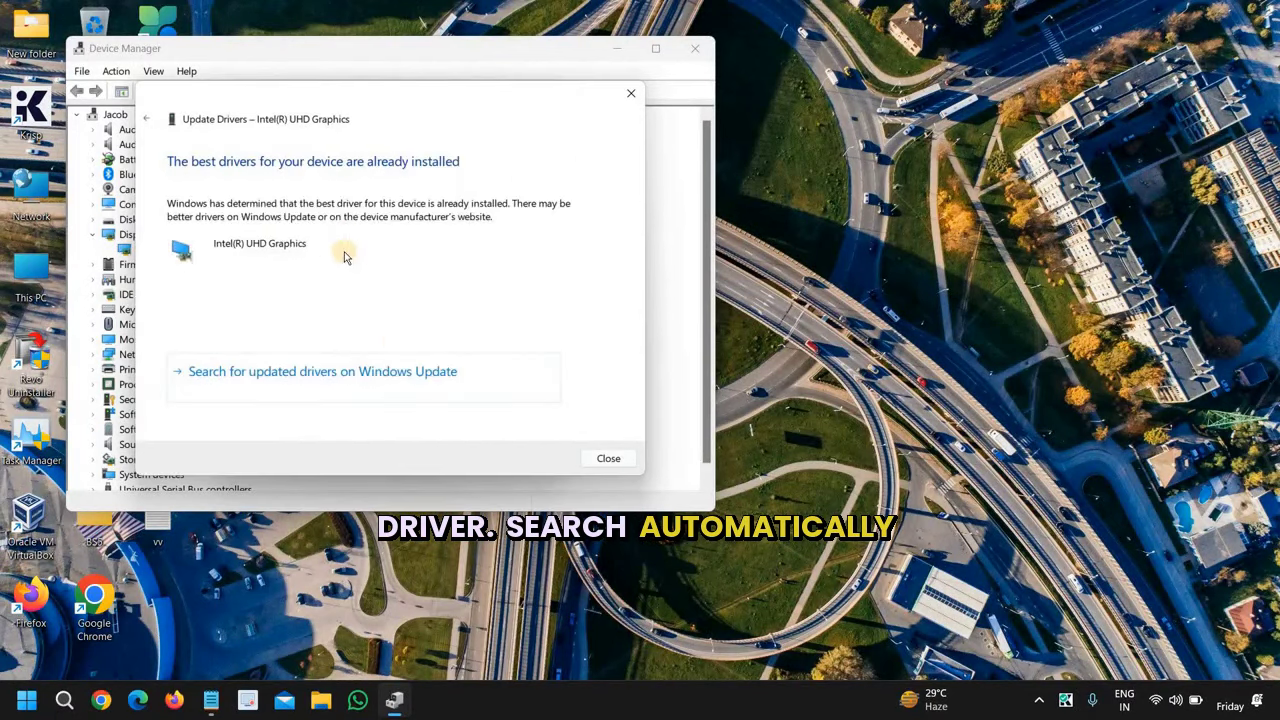
{"action": "left_click", "coordinate": [596, 458]}
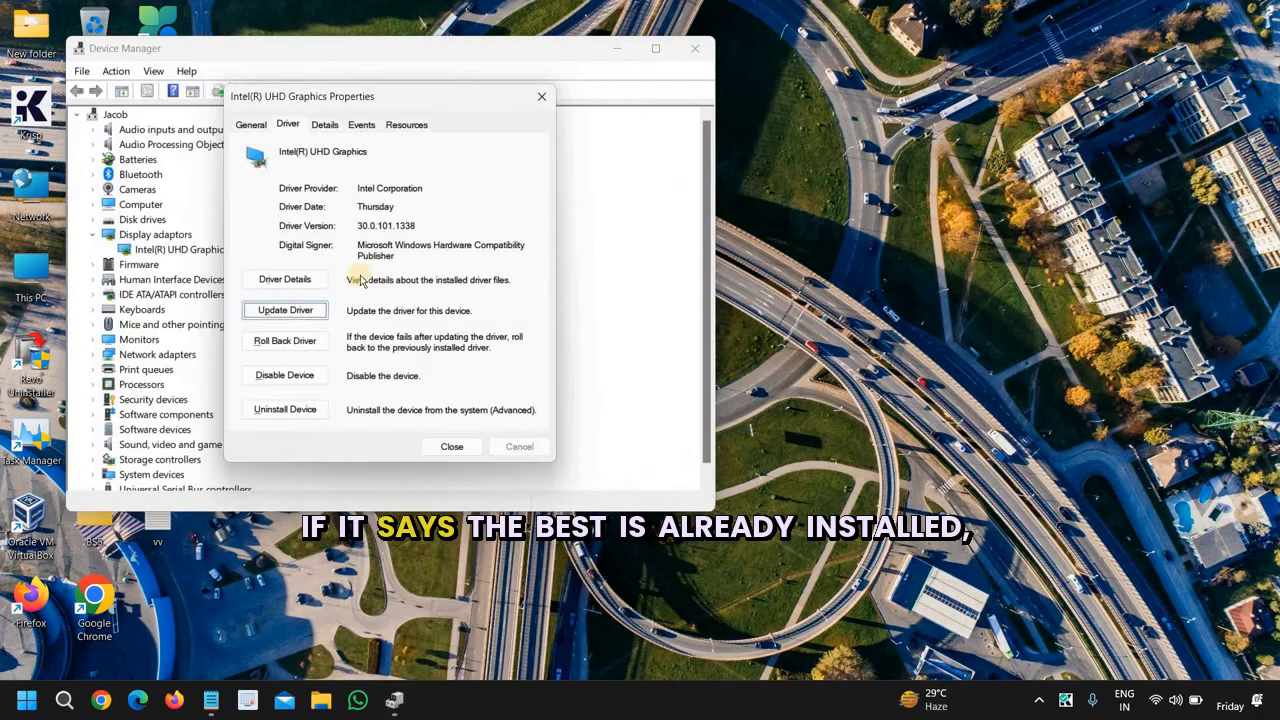
{"action": "left_click", "coordinate": [250, 125]}
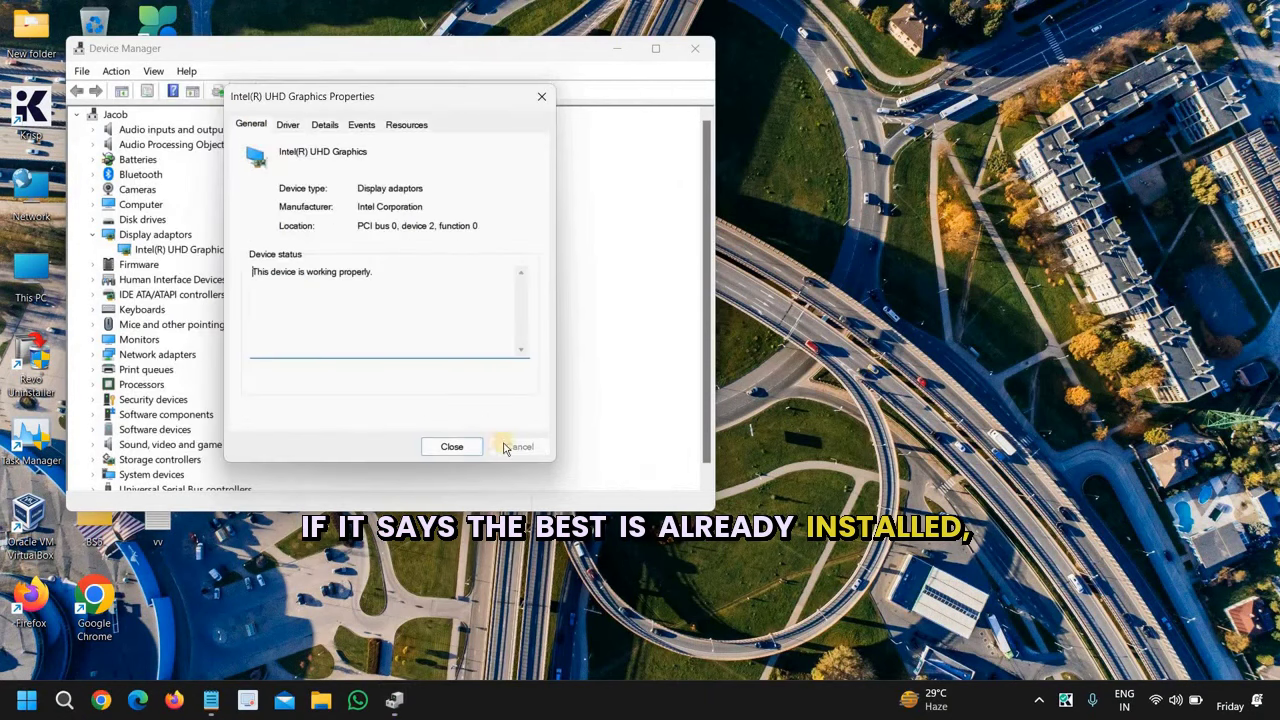
{"action": "left_click", "coordinate": [451, 446]}
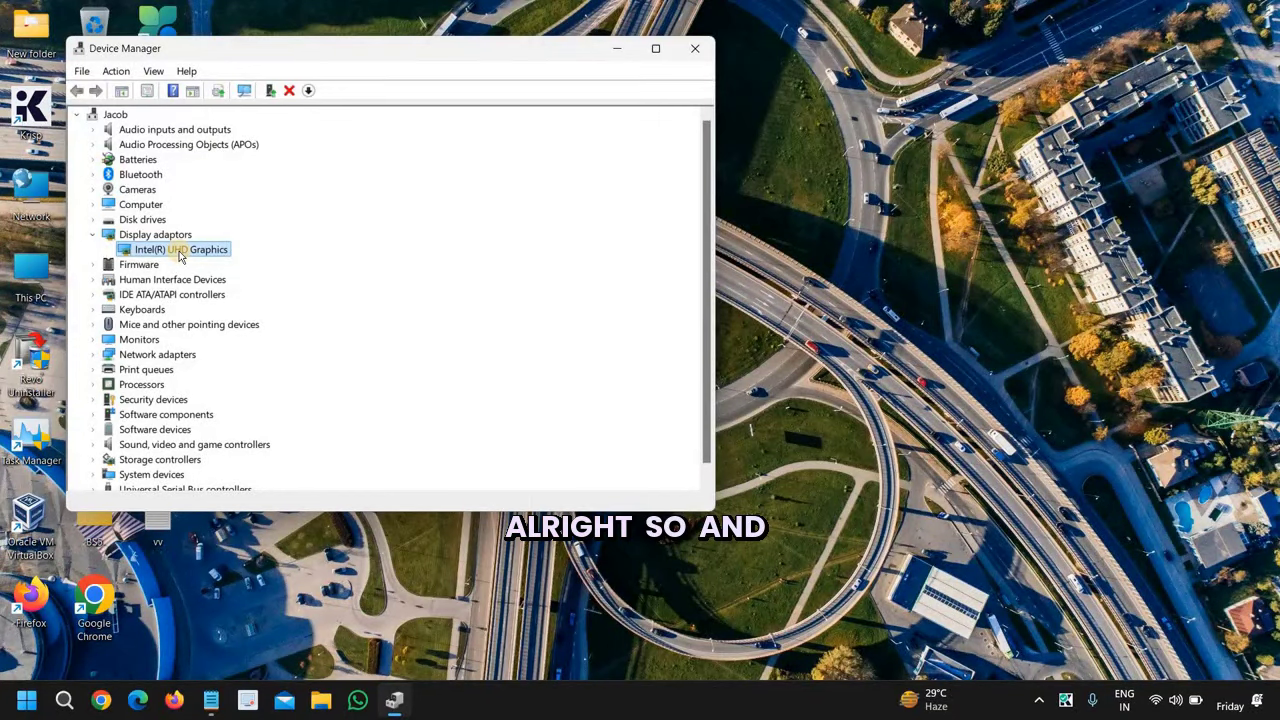
{"action": "left_click", "coordinate": [694, 48]}
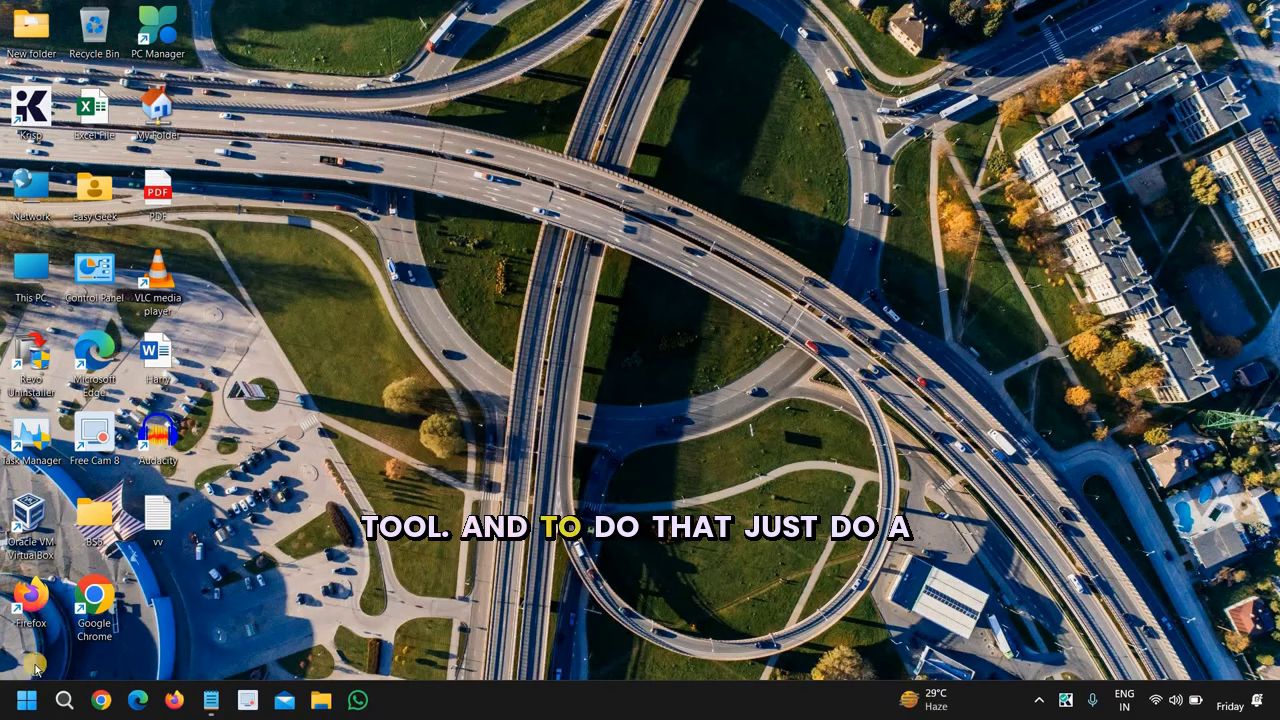
- Launch the Malicious Software Removal Tool with the Run command MRT, view its scan types and cancel without scanning
{"action": "right_click", "coordinate": [26, 700]}
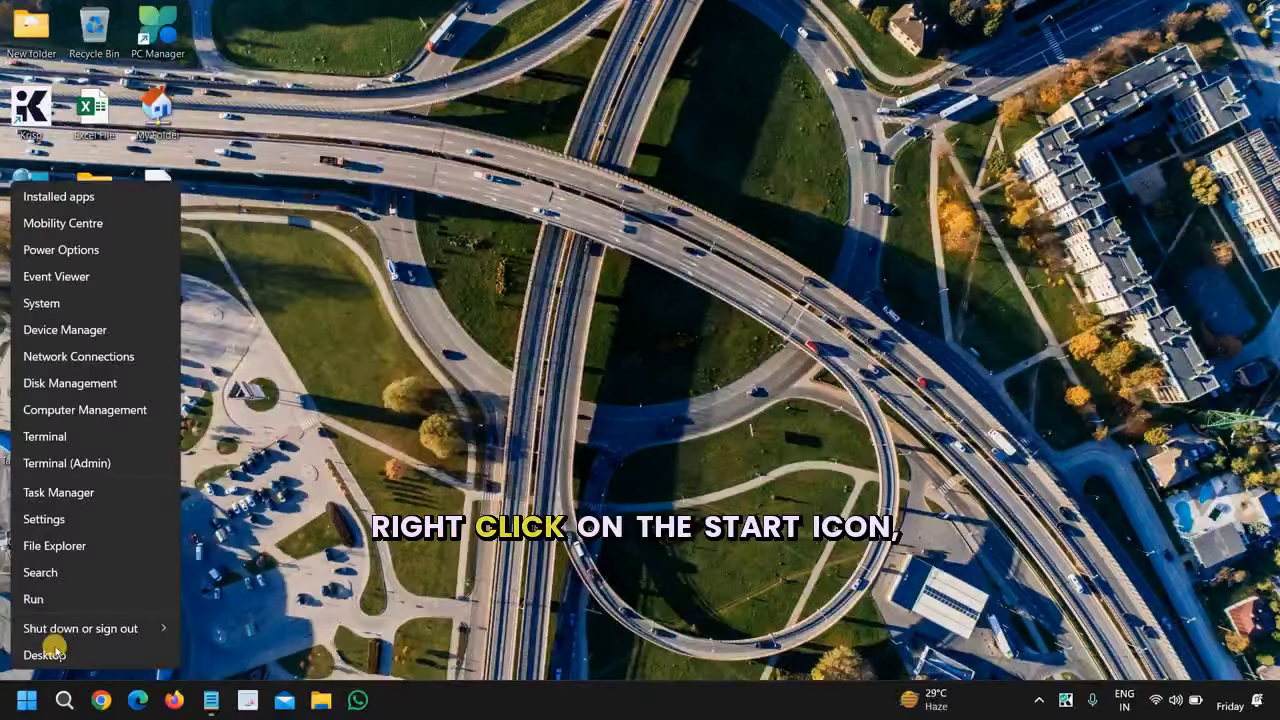
{"action": "left_click", "coordinate": [38, 598]}
{"action": "type", "text": "MRT"}
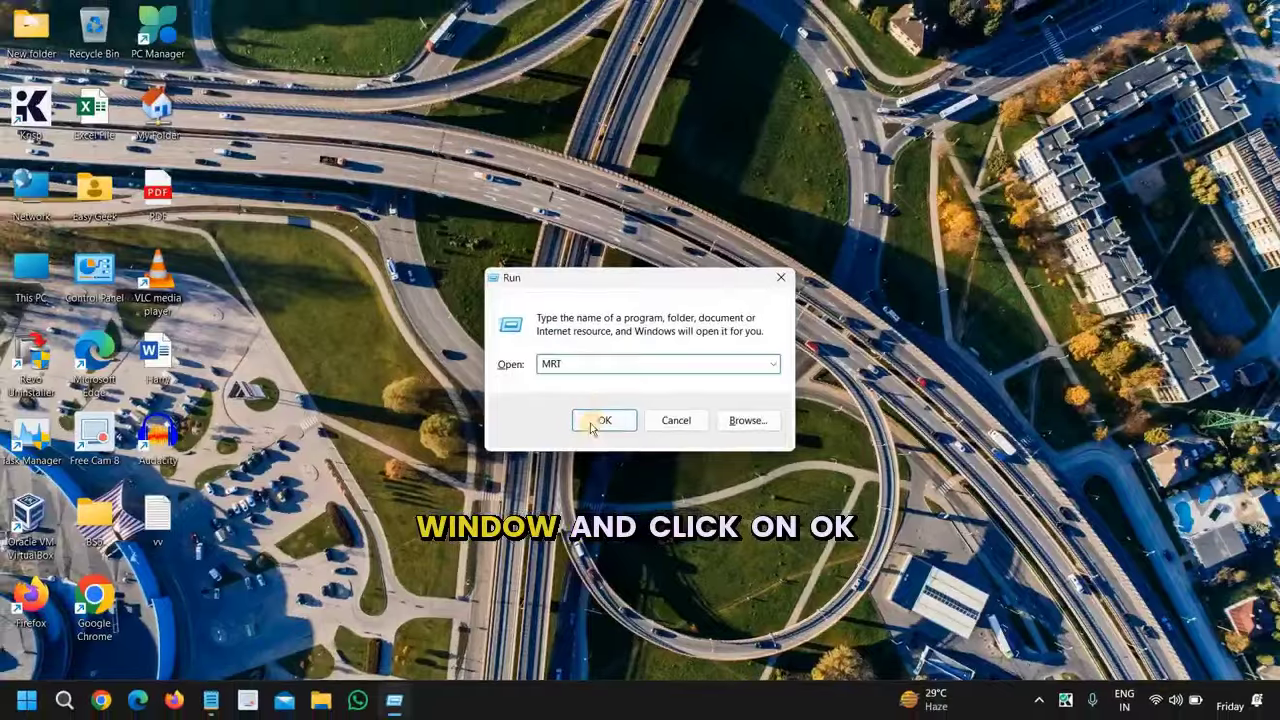
{"action": "left_click", "coordinate": [684, 466]}
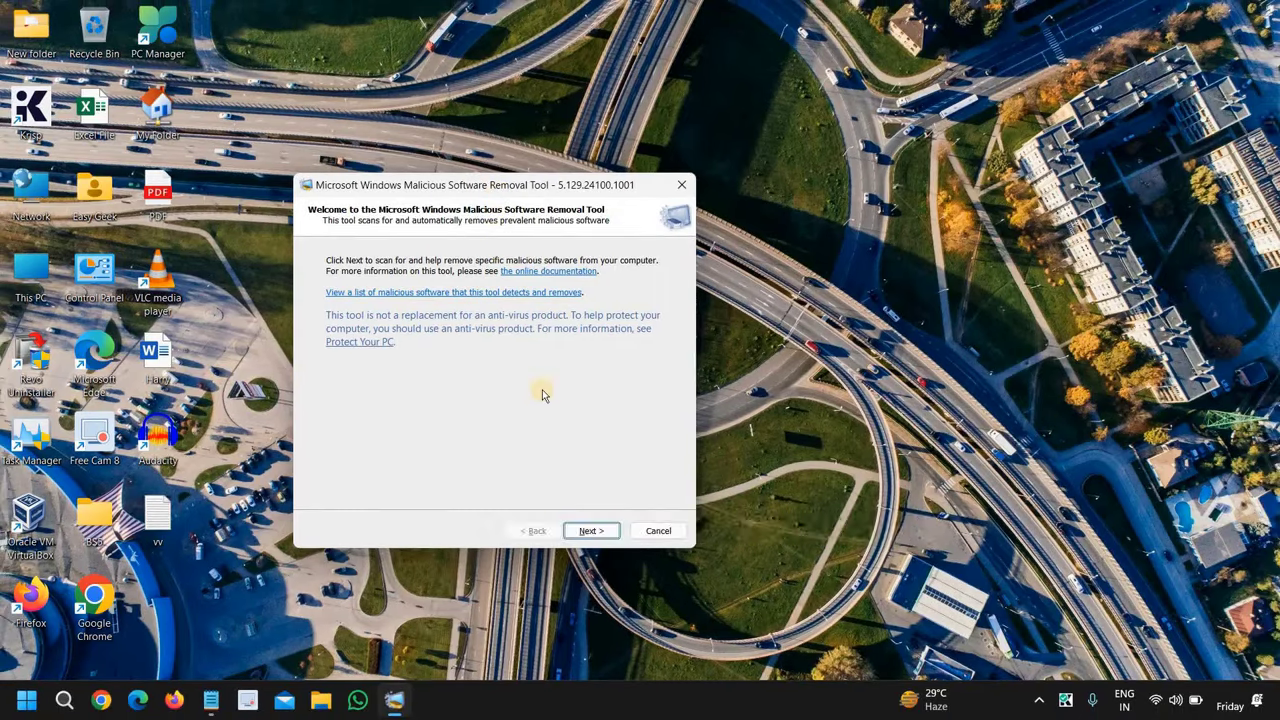
{"action": "left_click", "coordinate": [598, 533]}
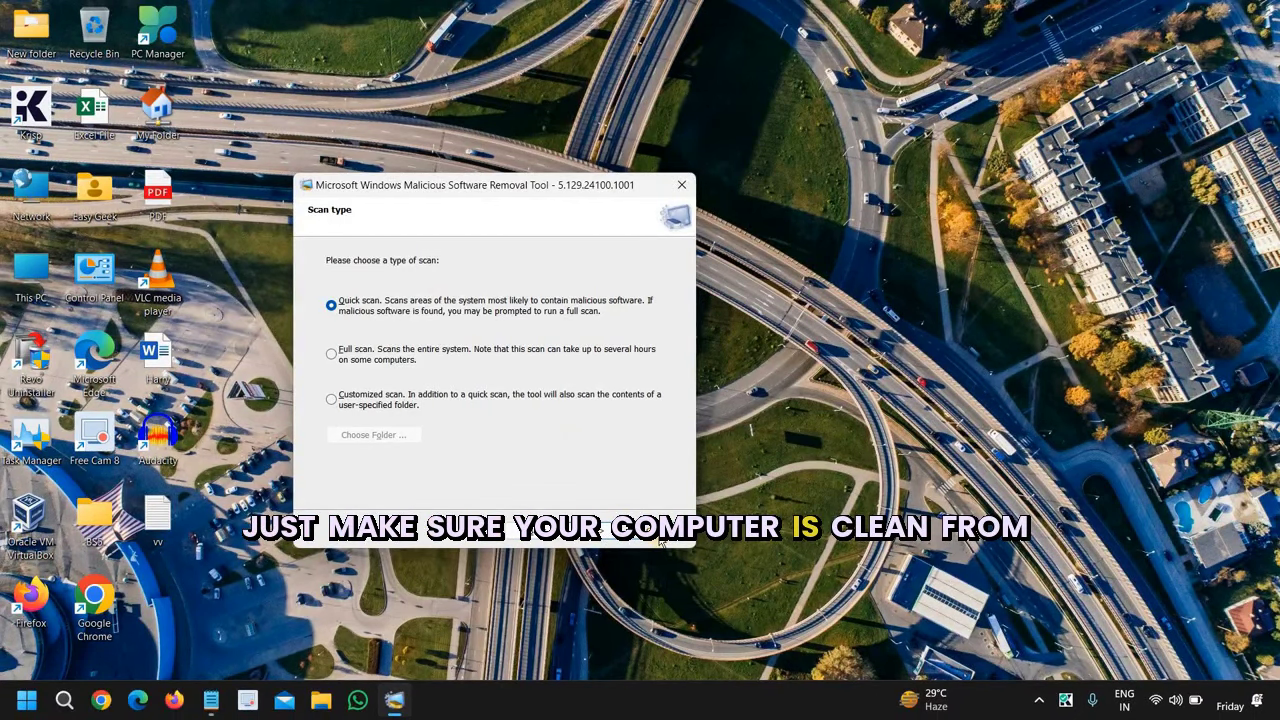
{"action": "left_click", "coordinate": [660, 536]}
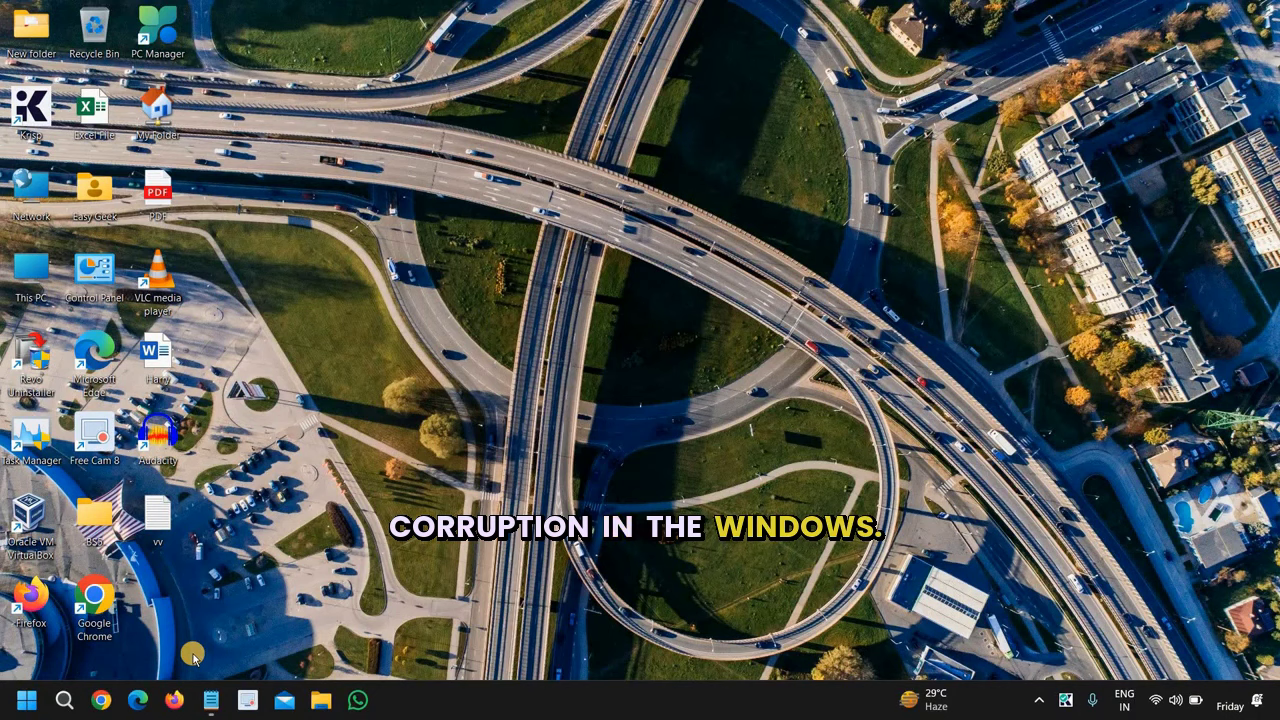
- Find Command Prompt by searching for cmd and open it as administrator, allowing it to make changes
{"action": "left_click", "coordinate": [64, 700]}
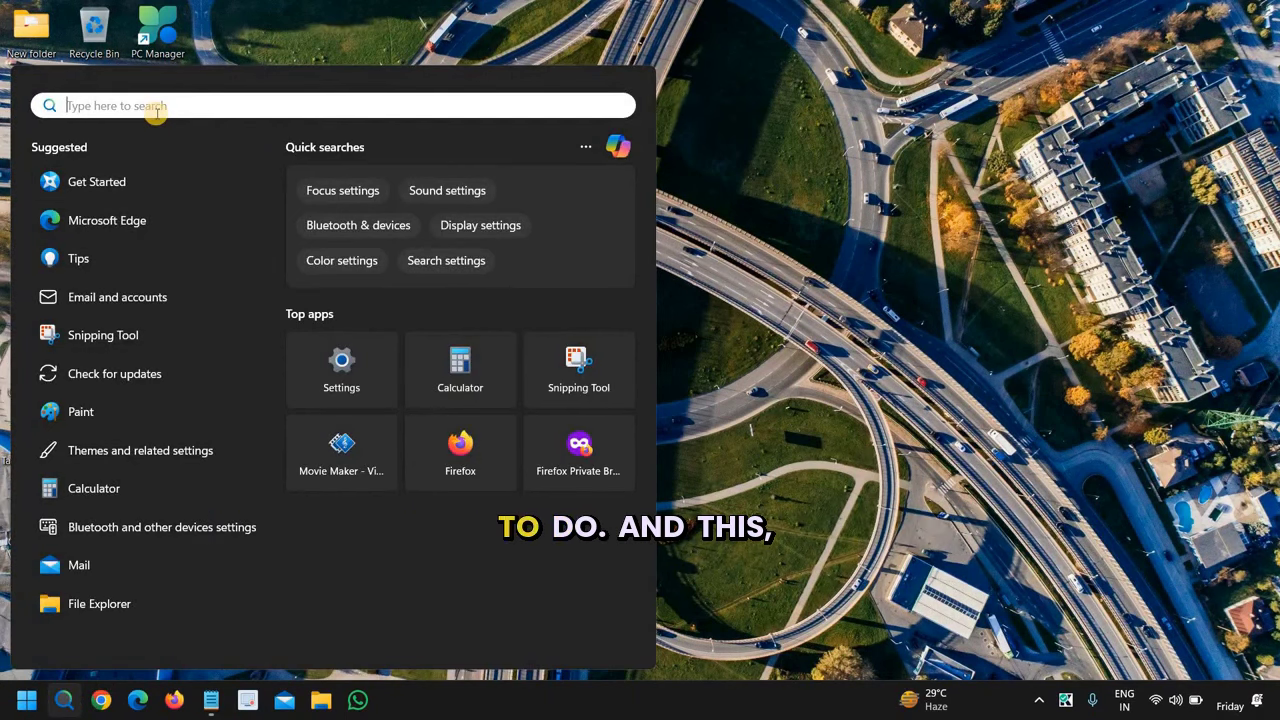
{"action": "type", "text": "cmd"}
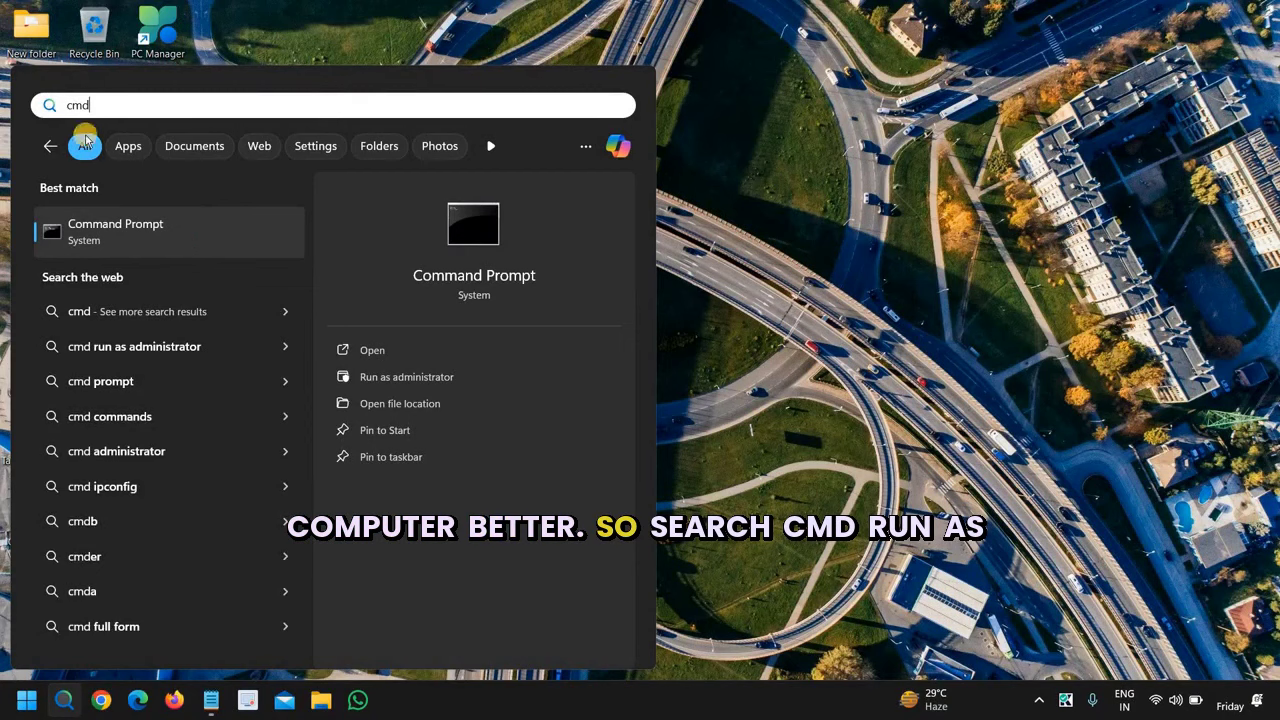
{"action": "left_click", "coordinate": [368, 377]}
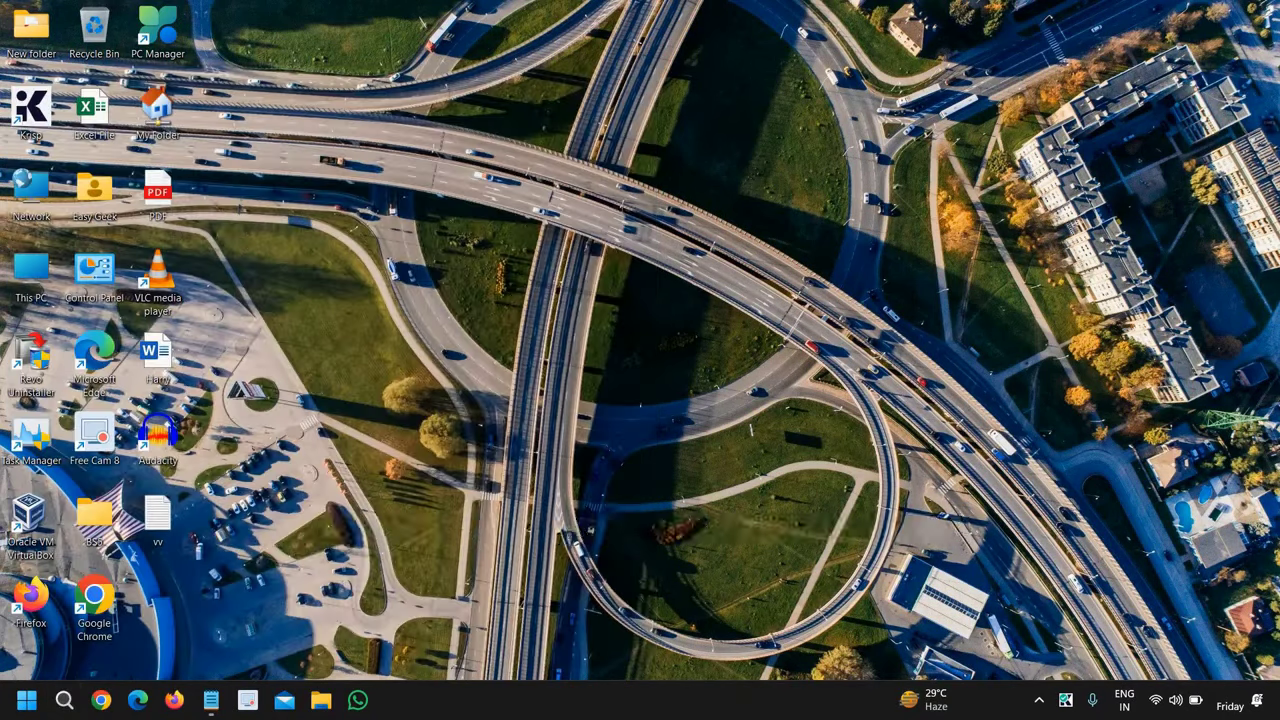
{"action": "left_click", "coordinate": [559, 489]}
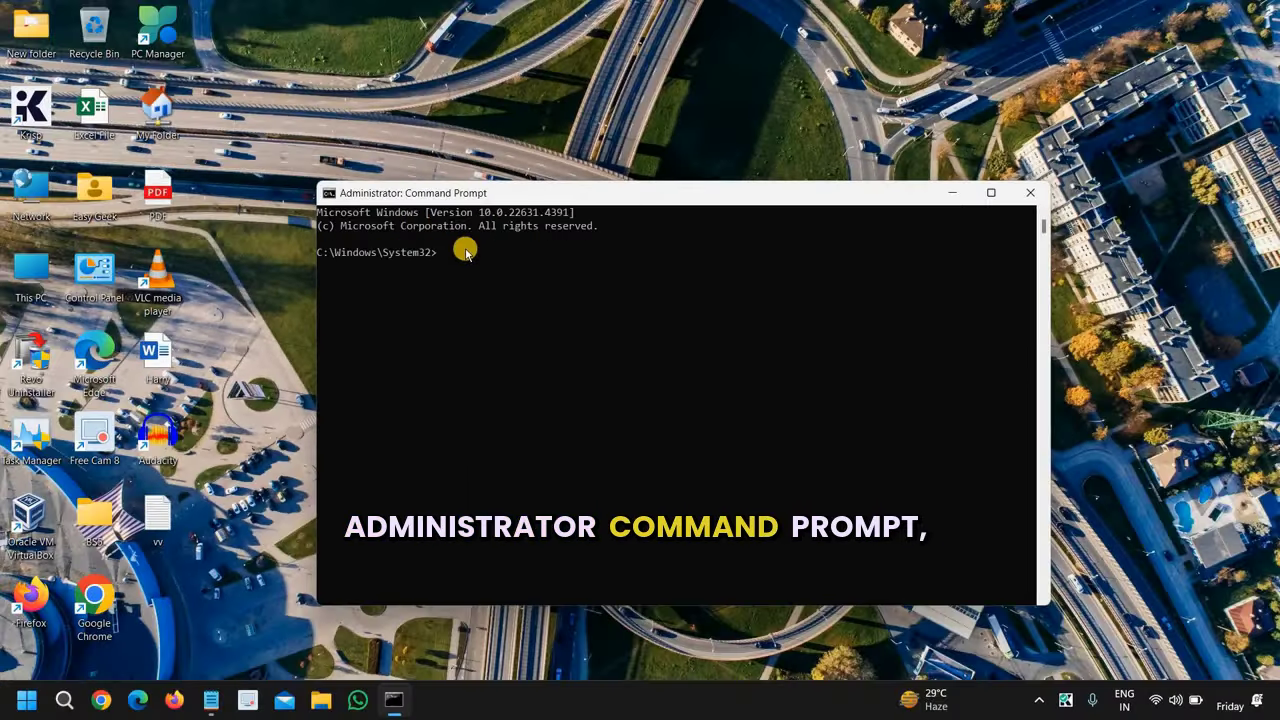
- Start a system file scan with the command sfc /scannow
{"action": "type", "text": "sfc"}
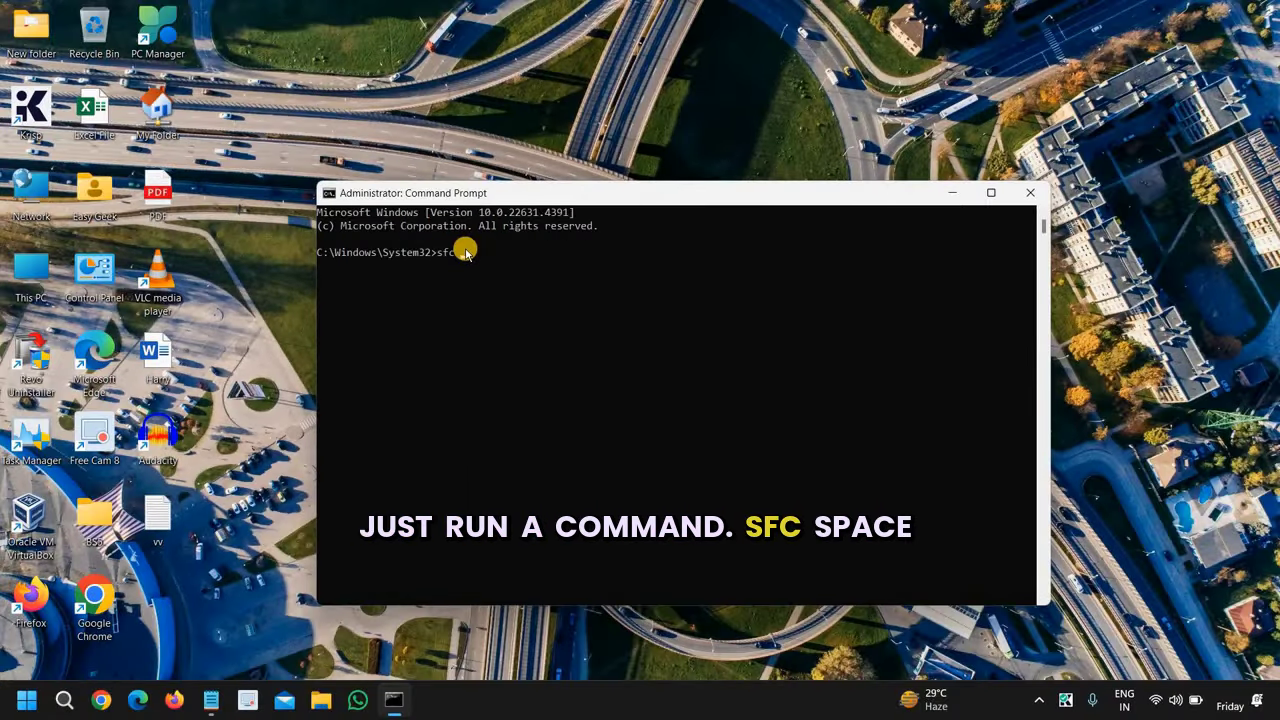
{"action": "type", "text": " /scannow"}
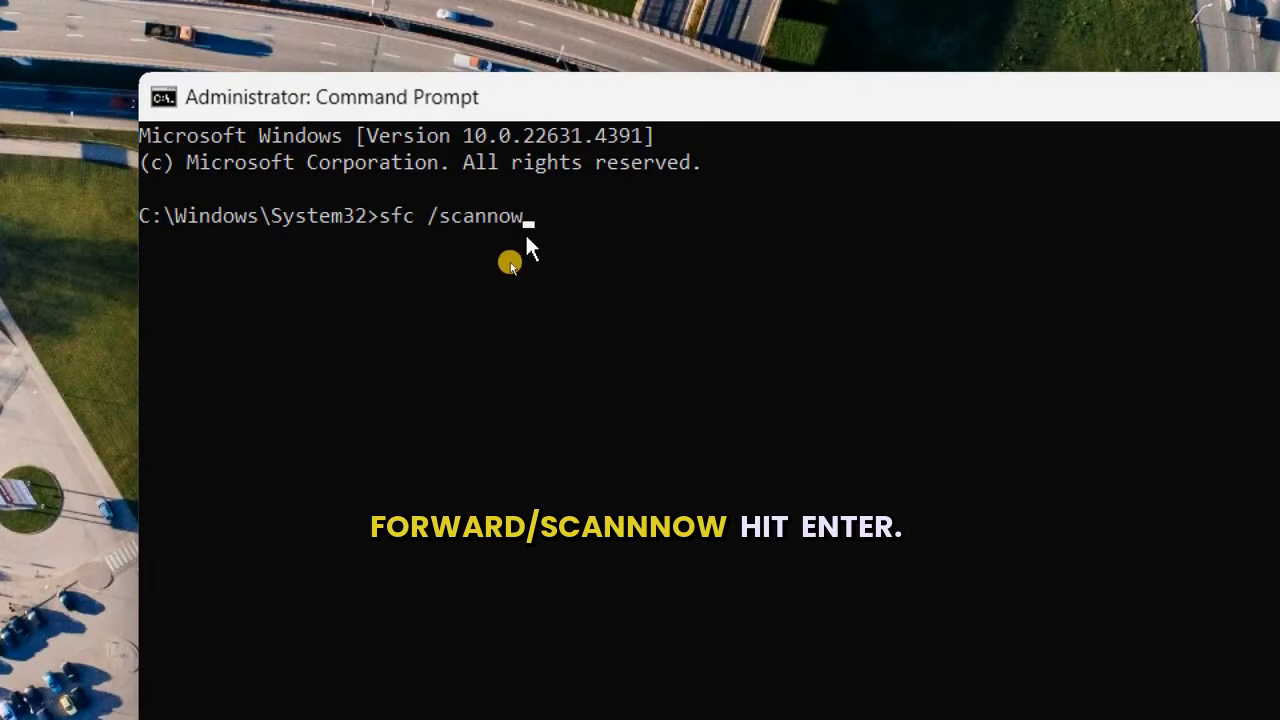
{"action": "key", "text": "Return"}
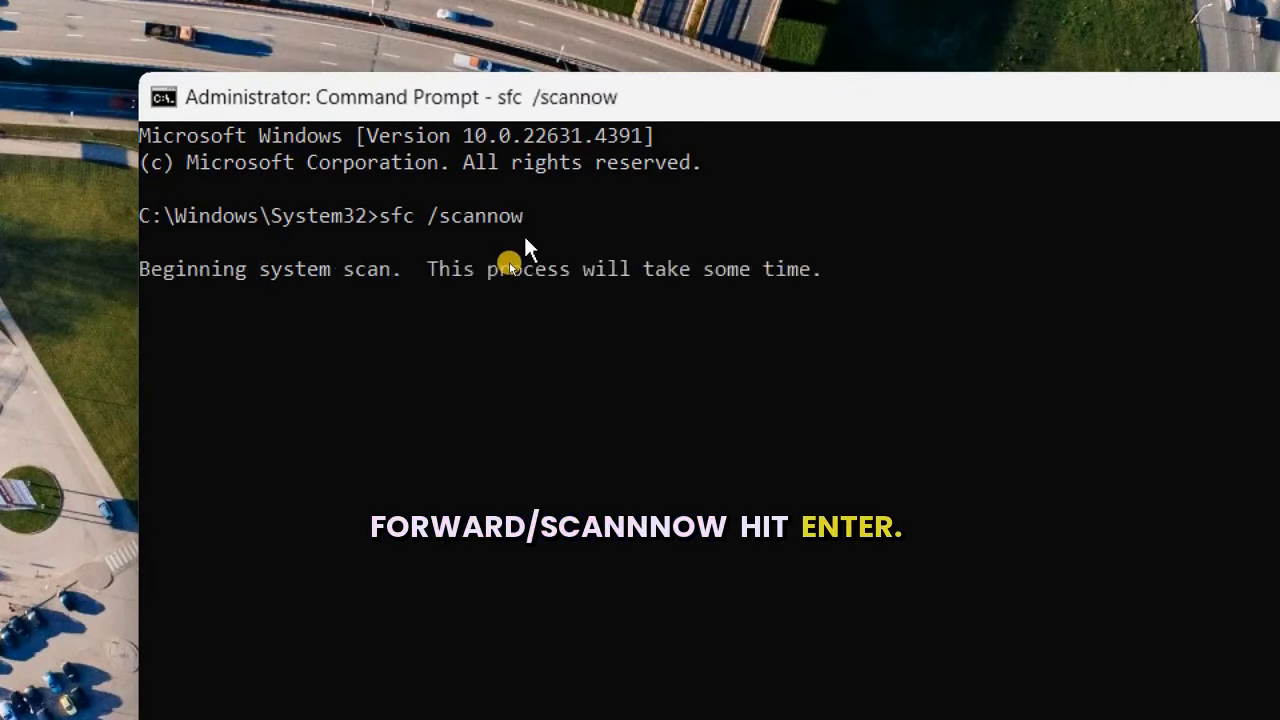